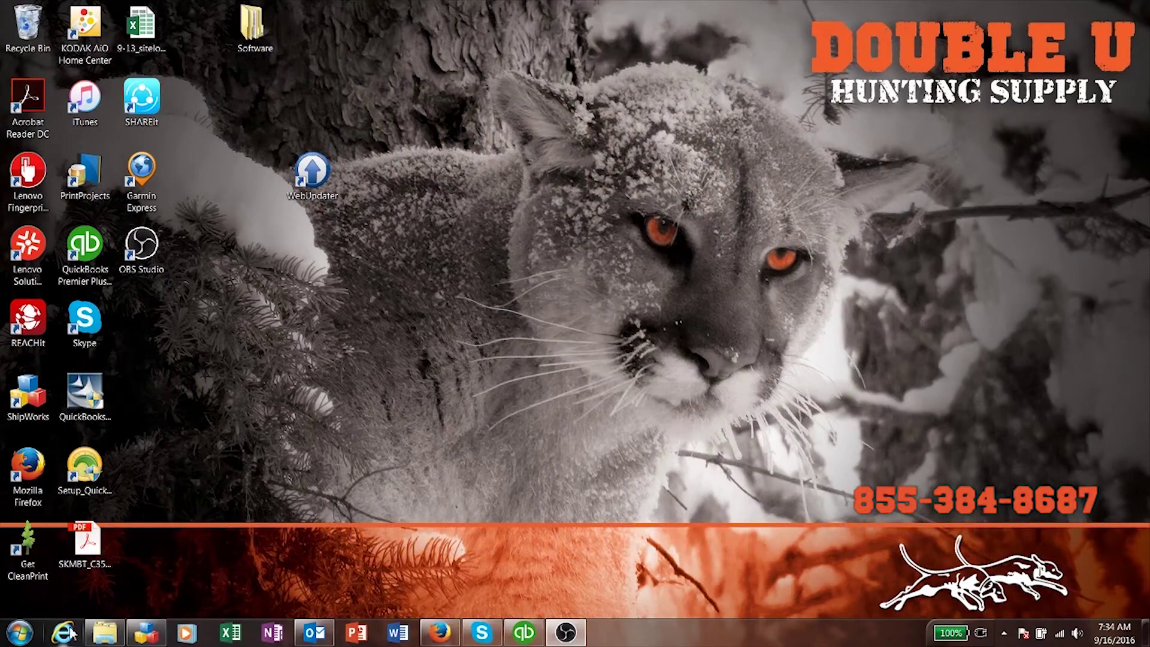
{"action": "left_click", "coordinate": [68, 633]}
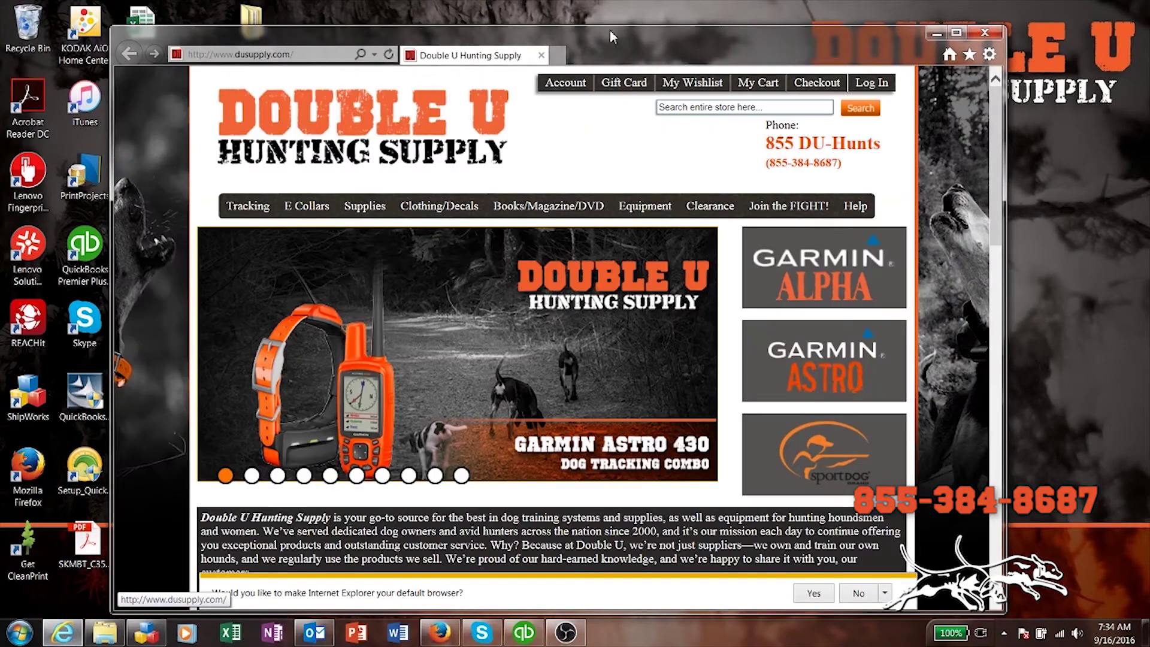
{"action": "mouse_move", "coordinate": [609, 31]}
{"action": "left_mouse_down"}
{"action": "mouse_move", "coordinate": [589, 52]}
{"action": "mouse_move", "coordinate": [618, 67]}
{"action": "mouse_move", "coordinate": [608, 27]}
{"action": "left_mouse_up"}
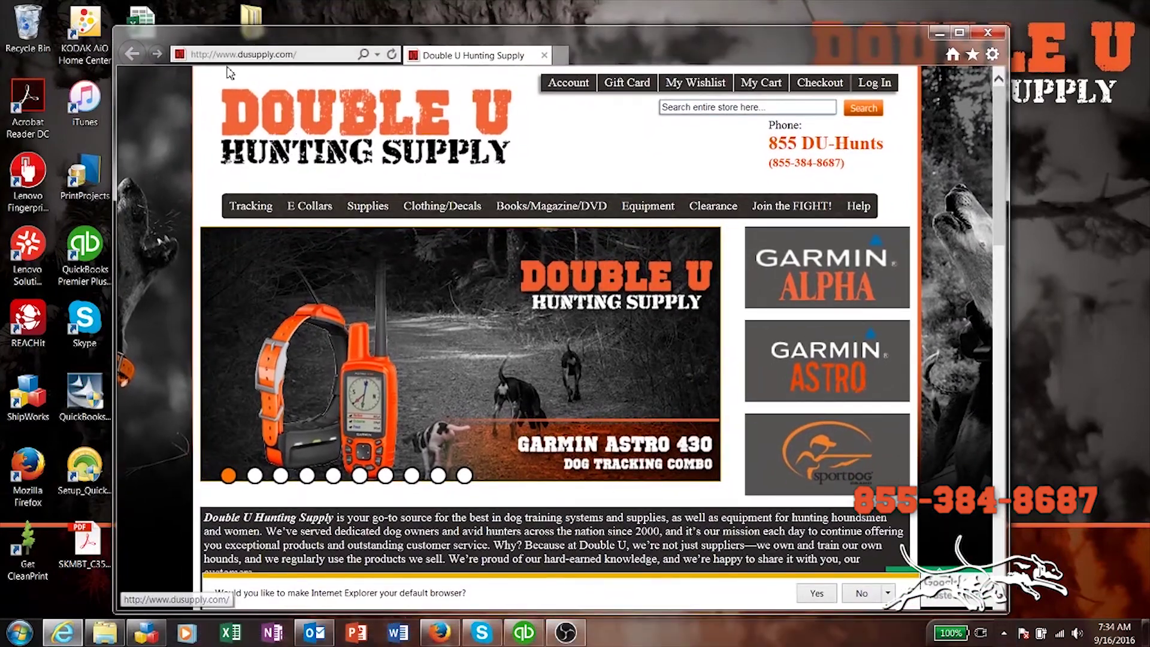
{"action": "left_click", "coordinate": [324, 53]}
{"action": "type", "text": "www.goog"}
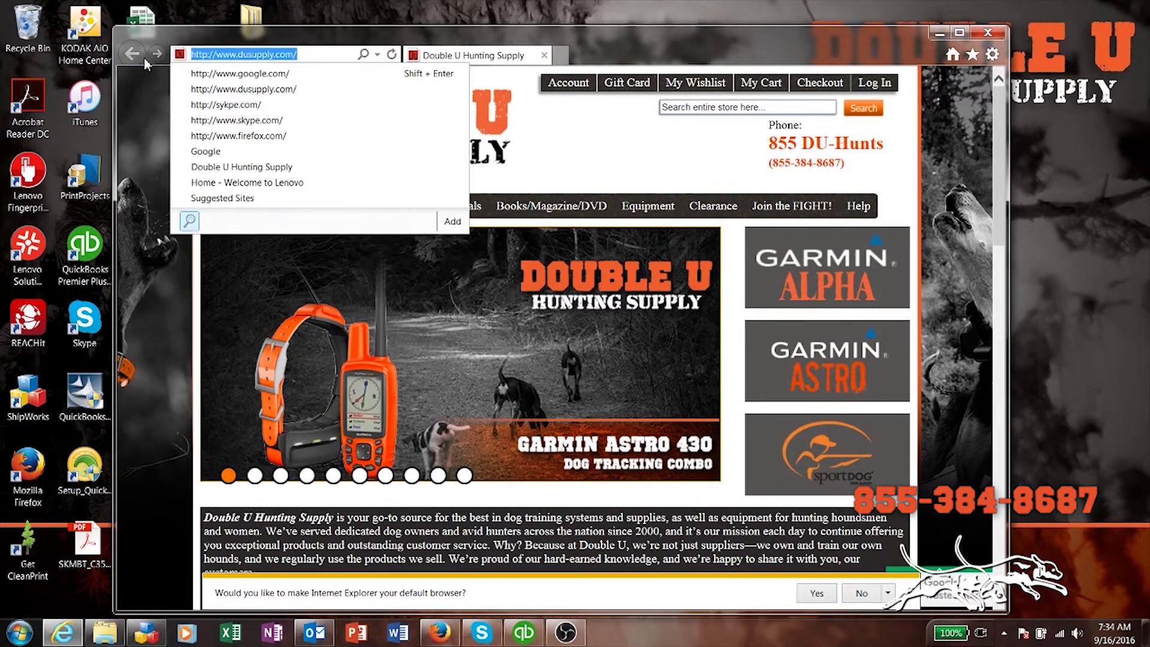
{"action": "type", "text": "le.com"}
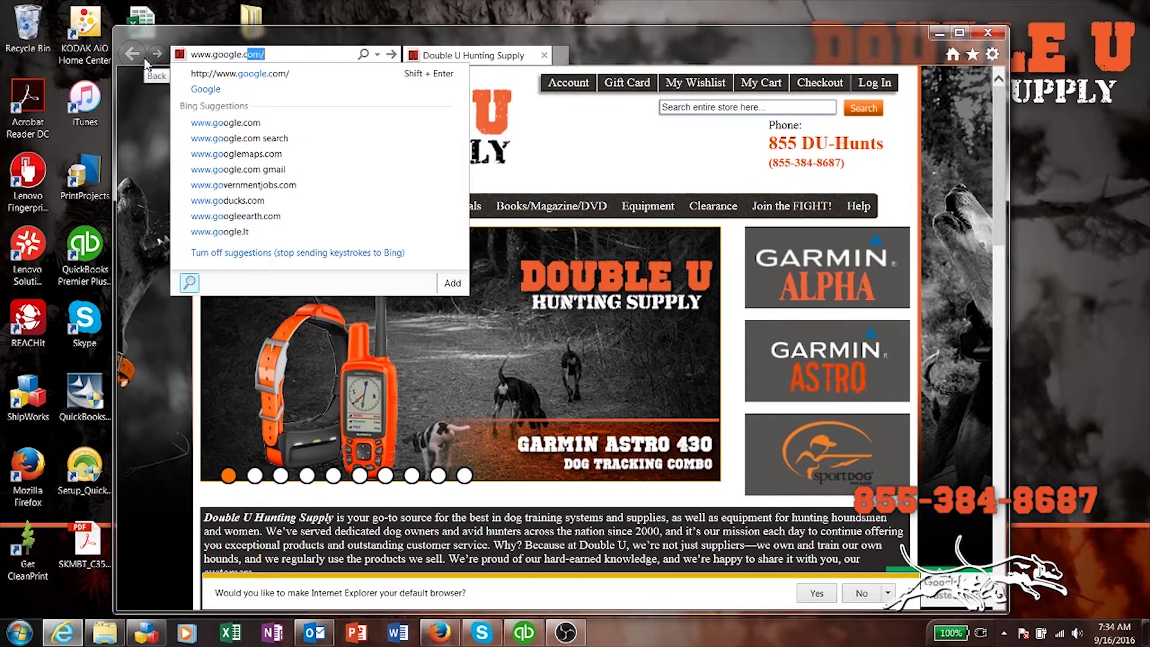
{"action": "key", "text": "Return"}
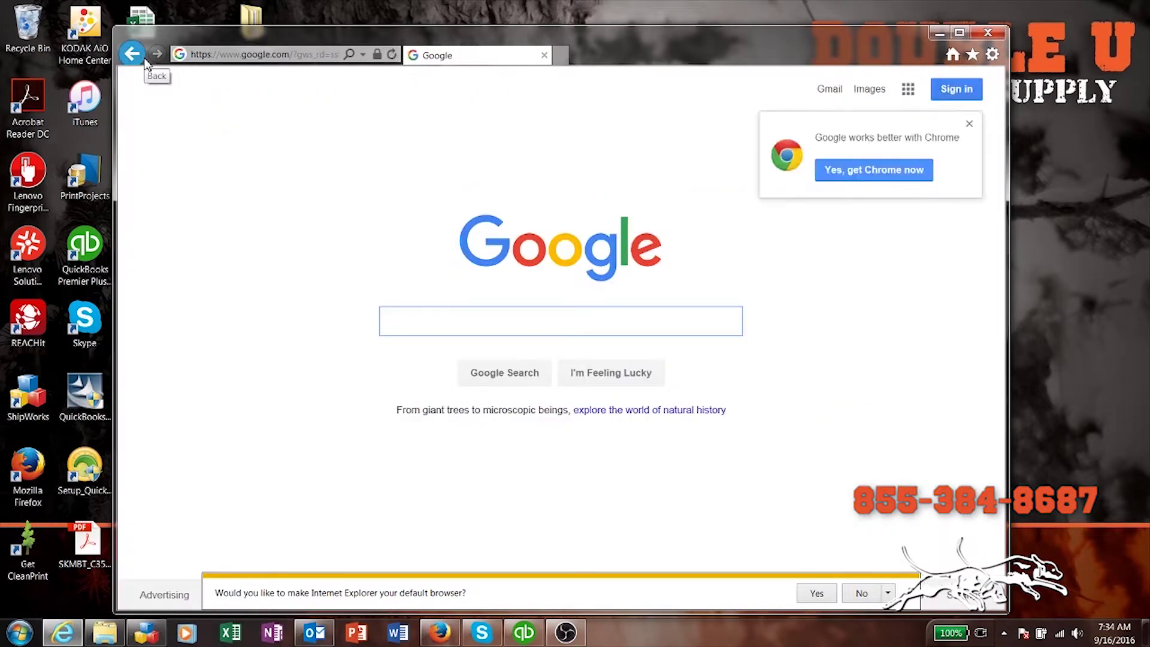
Search Google for 'garmin basecamp' using the suggestion
{"action": "type", "text": "garmin Base"}
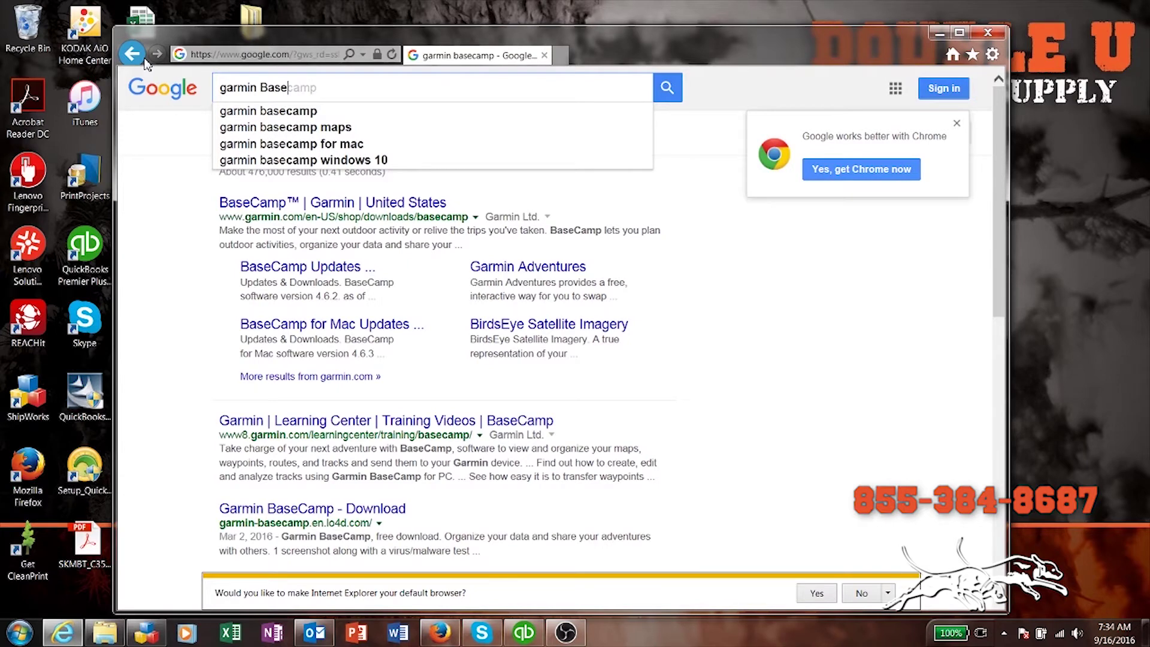
{"action": "key", "text": "Down"}
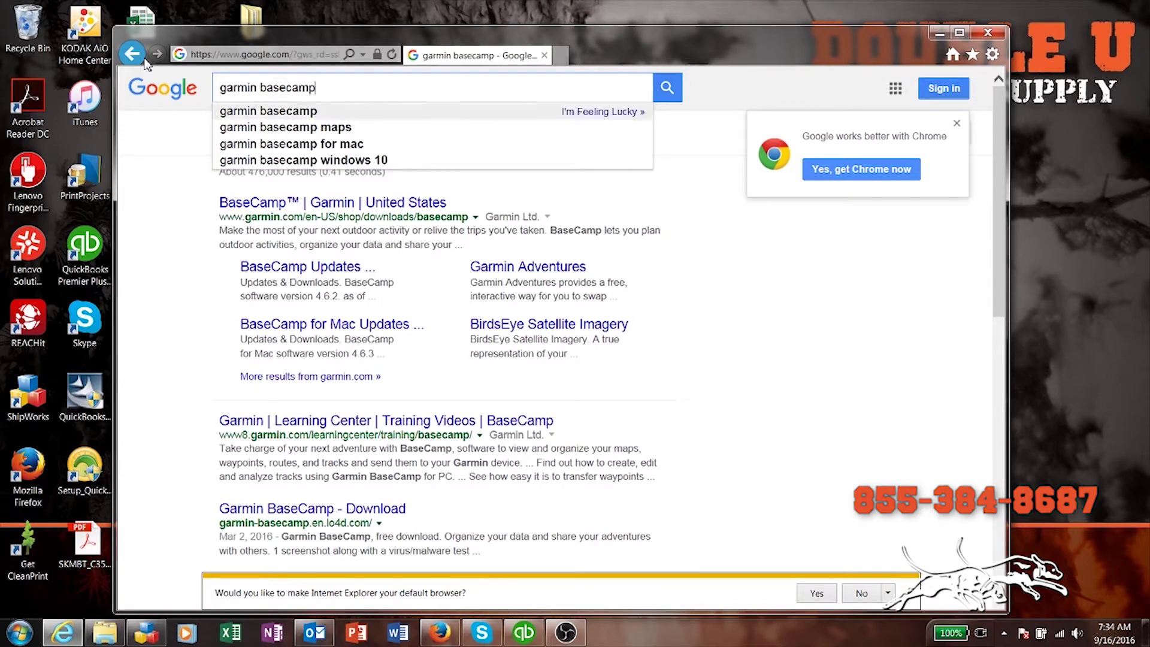
{"action": "left_click", "coordinate": [299, 115]}
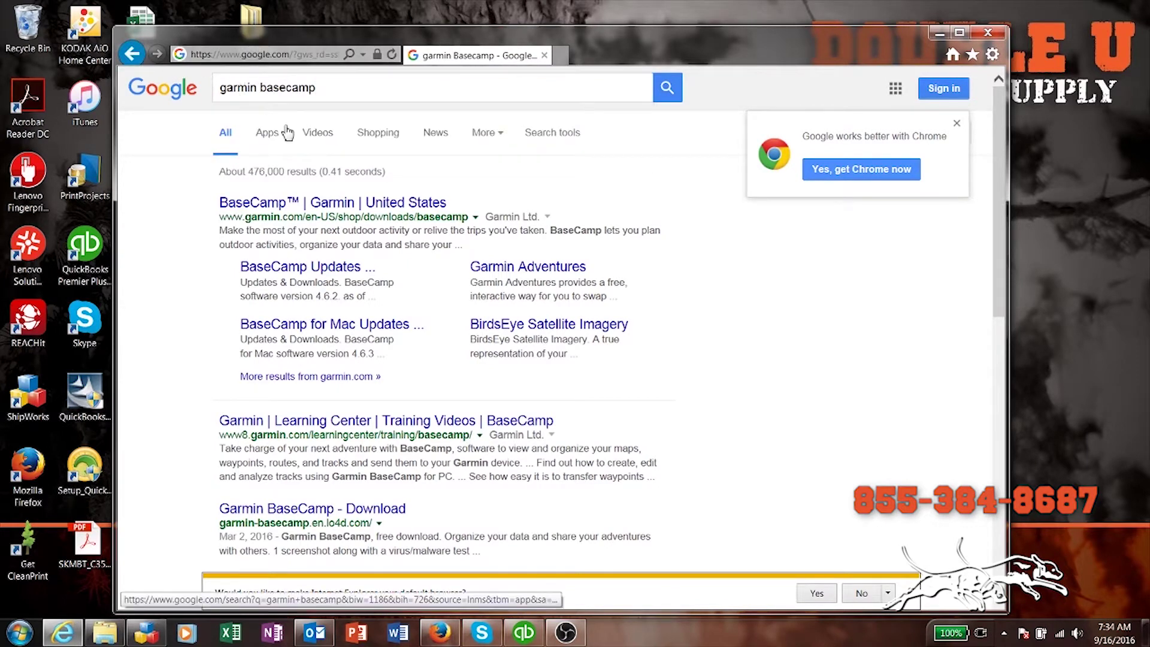
Open the official Garmin BaseCamp page and scroll down to the requirements
{"action": "left_click", "coordinate": [392, 204]}
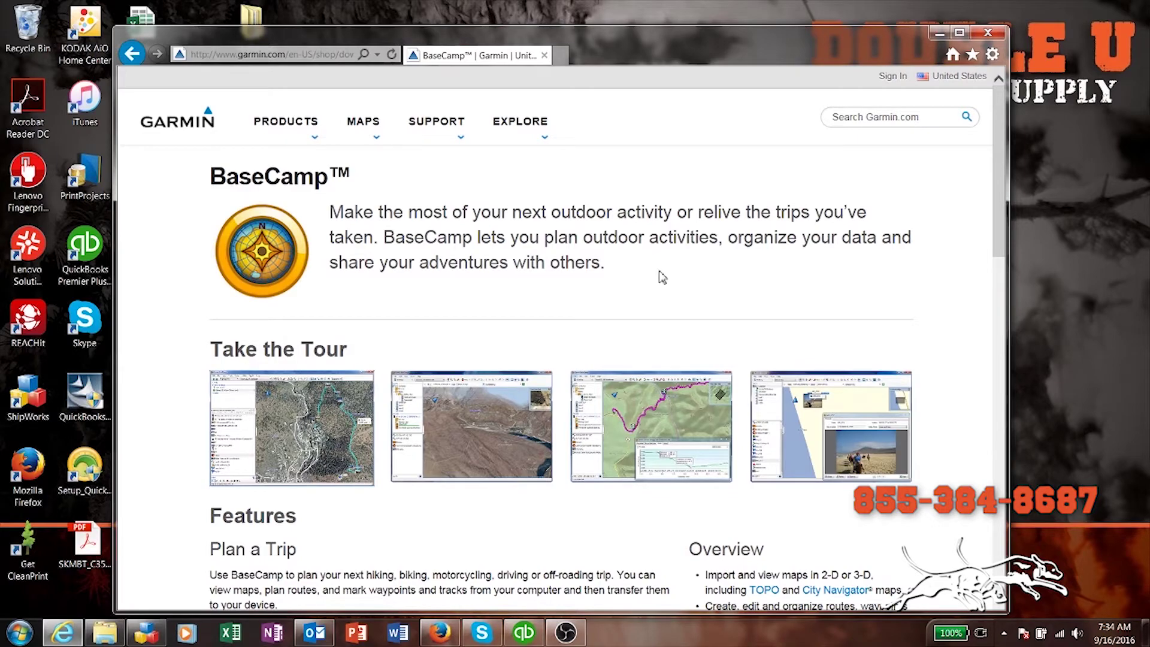
{"action": "scroll", "coordinate": [661, 277], "scroll_direction": "down", "scroll_amount": 3}
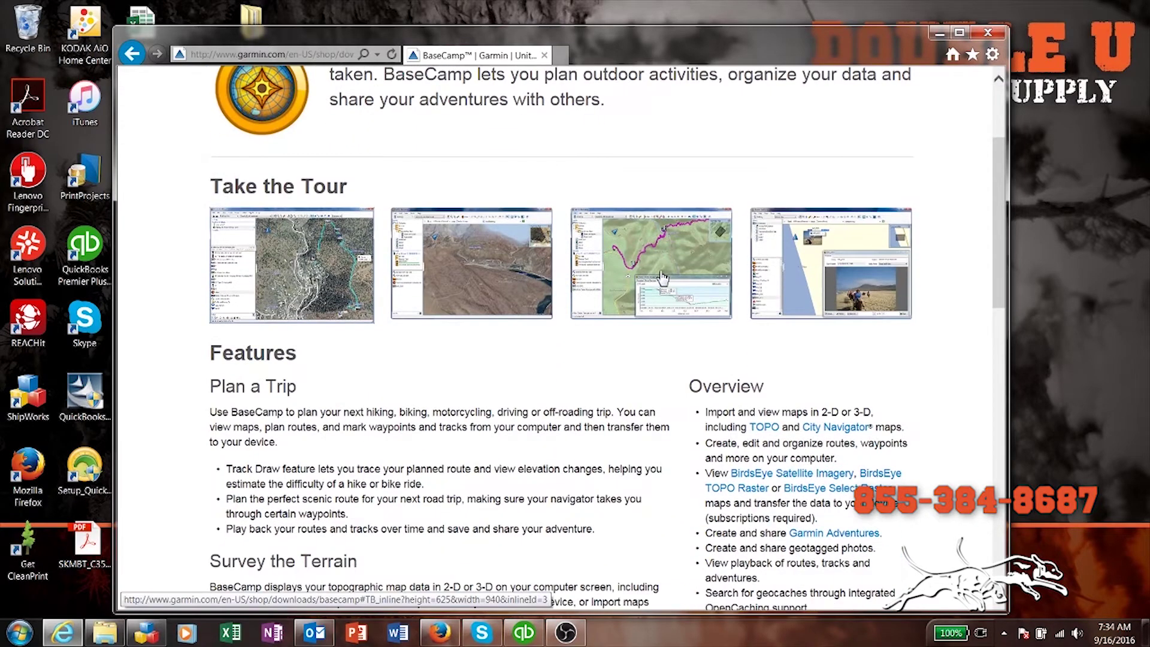
{"action": "scroll", "coordinate": [662, 277], "scroll_direction": "down", "scroll_amount": 1}
{"action": "scroll", "coordinate": [661, 277], "scroll_direction": "down", "scroll_amount": 5}
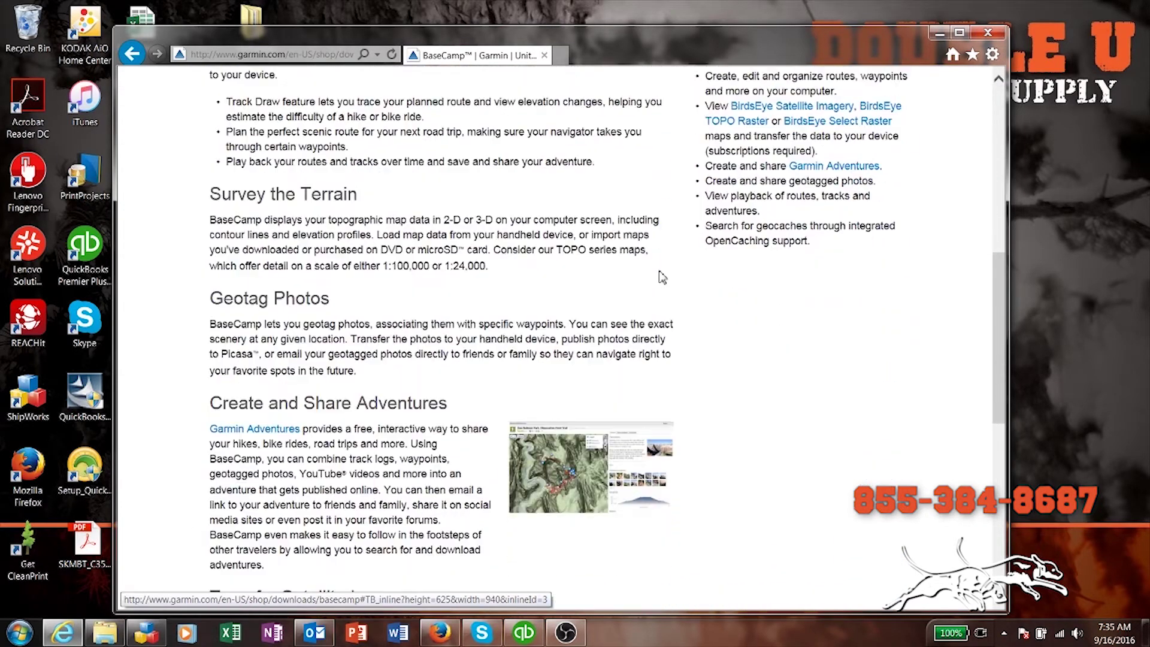
{"action": "scroll", "coordinate": [661, 277], "scroll_direction": "down", "scroll_amount": 5}
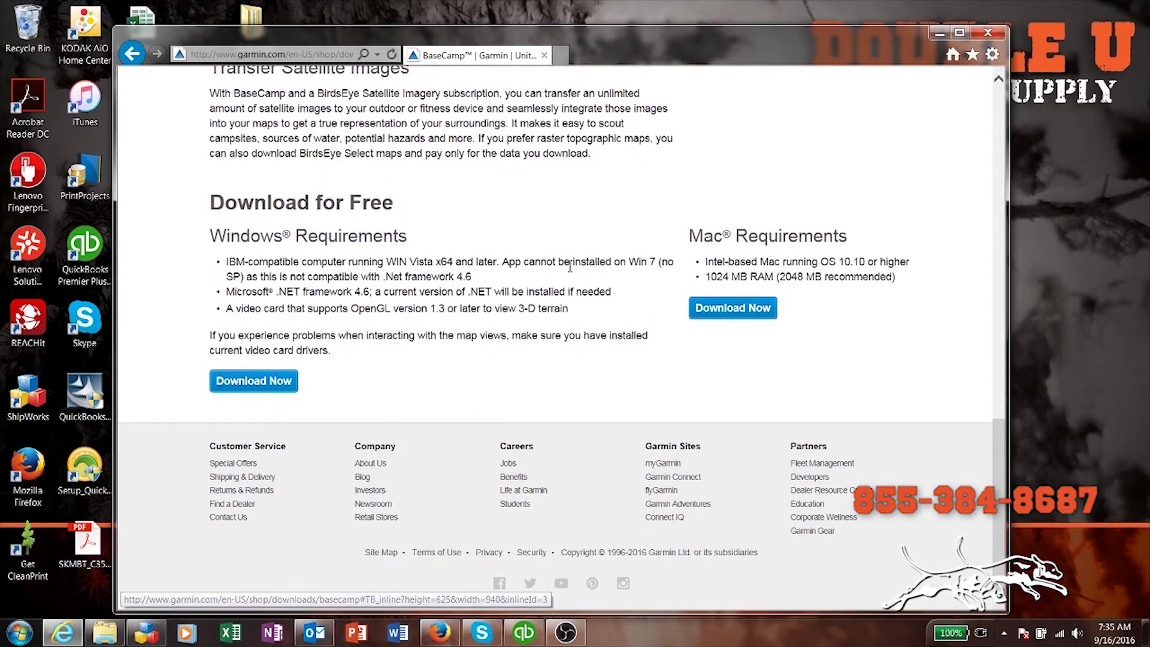
Highlight the Windows and Mac Requirements headings, then go to the Windows download page
{"action": "left_click_drag", "start_coordinate": [194, 242], "coordinate": [385, 225]}
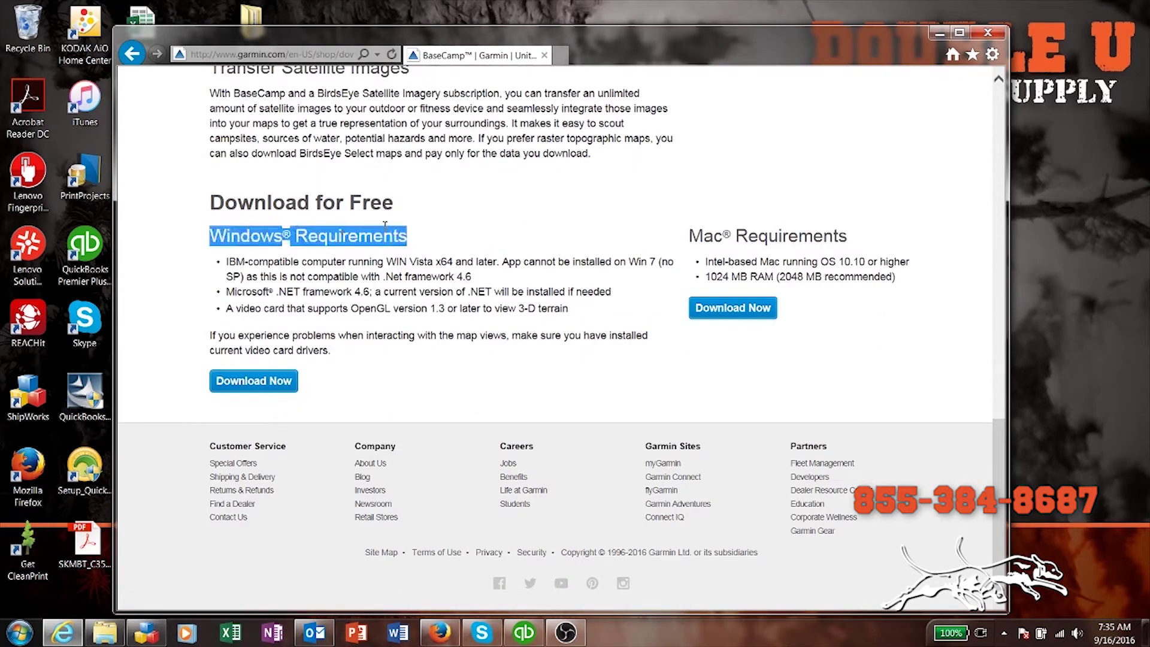
{"action": "left_click_drag", "start_coordinate": [687, 240], "coordinate": [834, 226]}
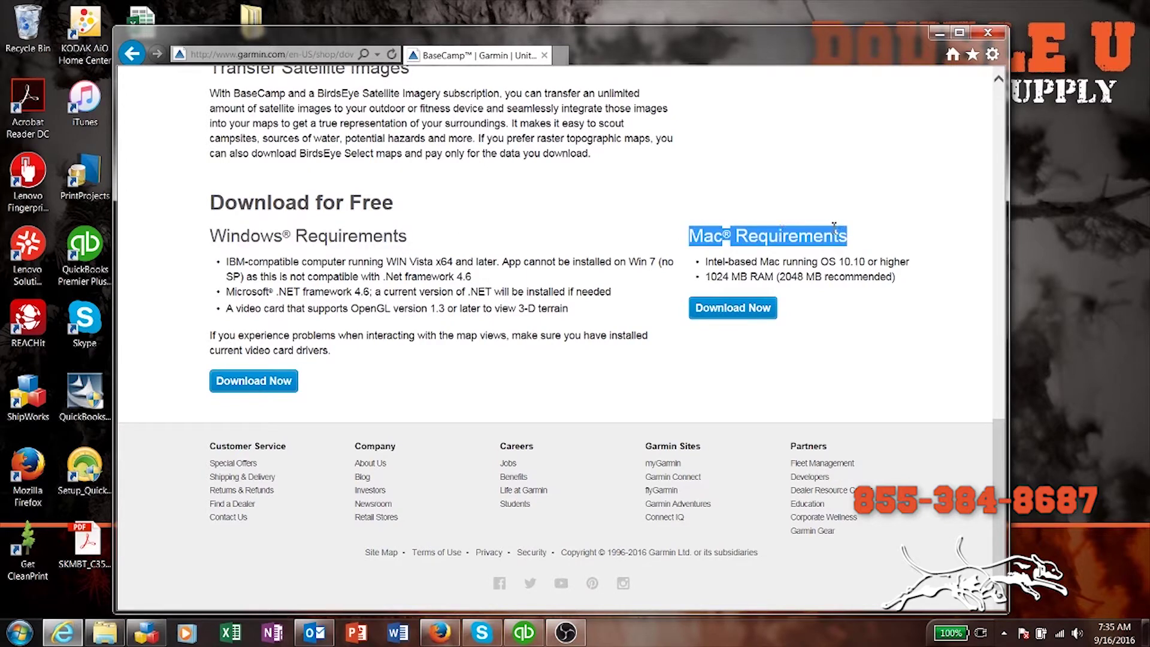
{"action": "left_click", "coordinate": [250, 253]}
{"action": "triple_click", "coordinate": [301, 239]}
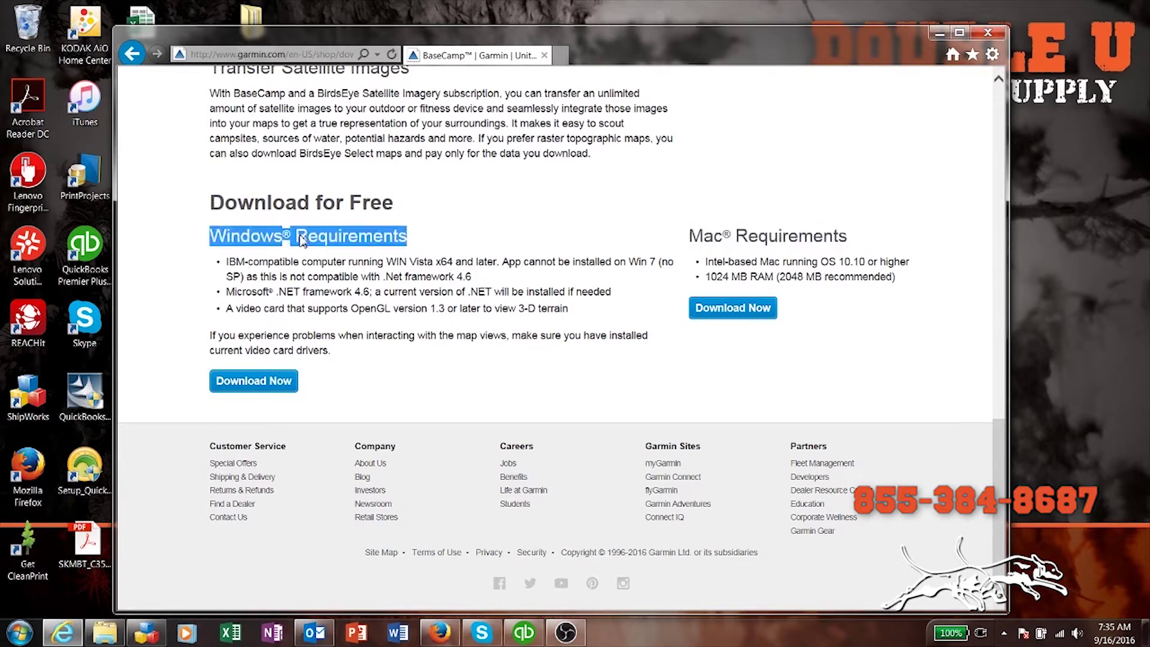
{"action": "left_click", "coordinate": [252, 378]}
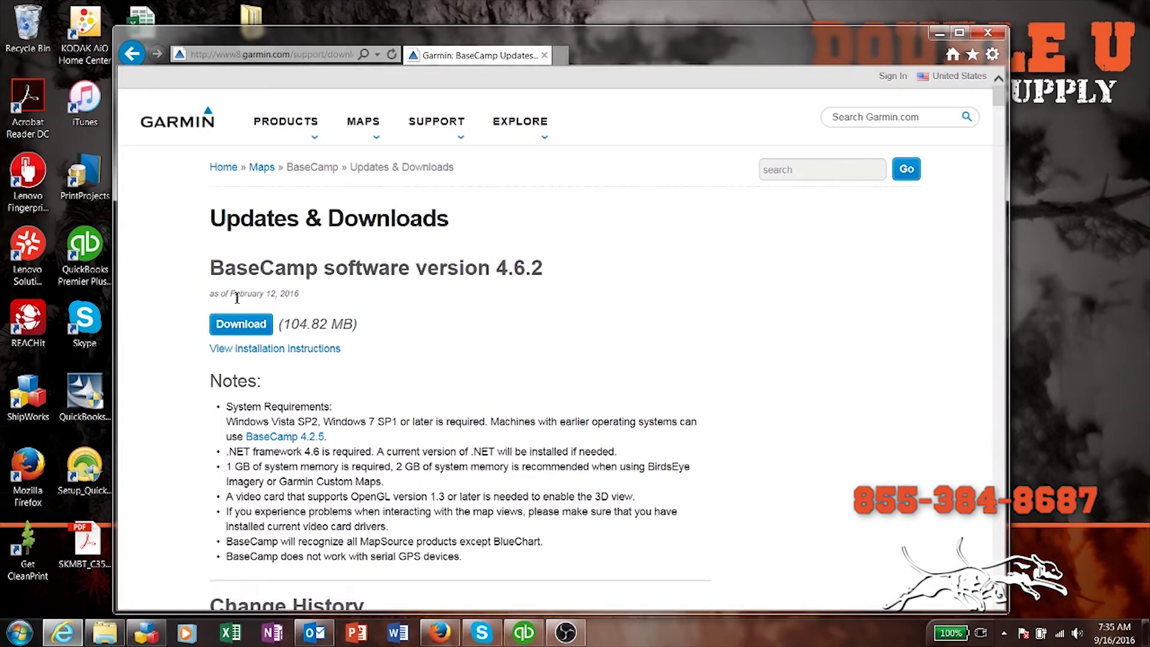
Download and save the BaseCamp 4.6.2 installer, then run it
{"action": "left_click", "coordinate": [242, 328]}
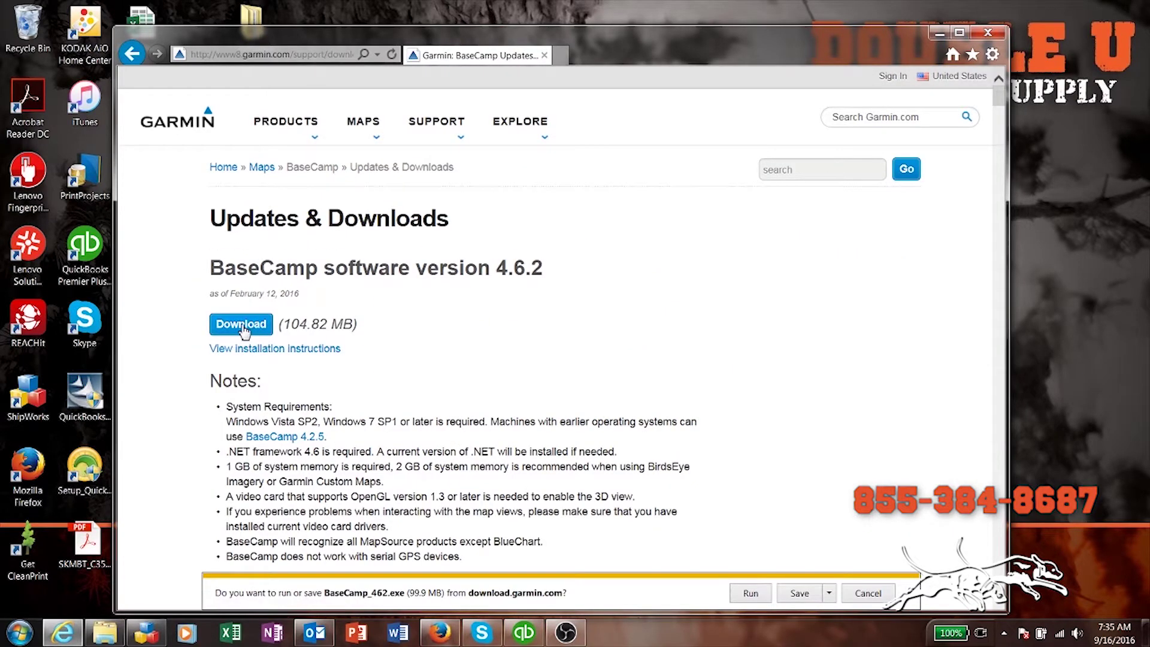
{"action": "left_click", "coordinate": [830, 594]}
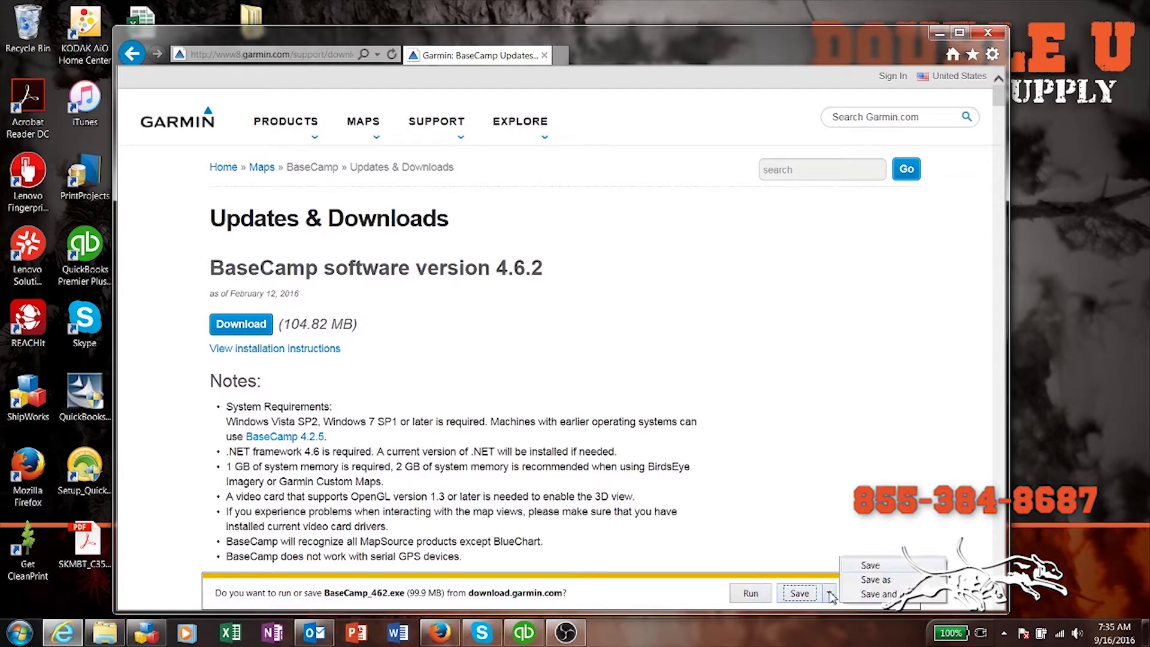
{"action": "left_click", "coordinate": [873, 594]}
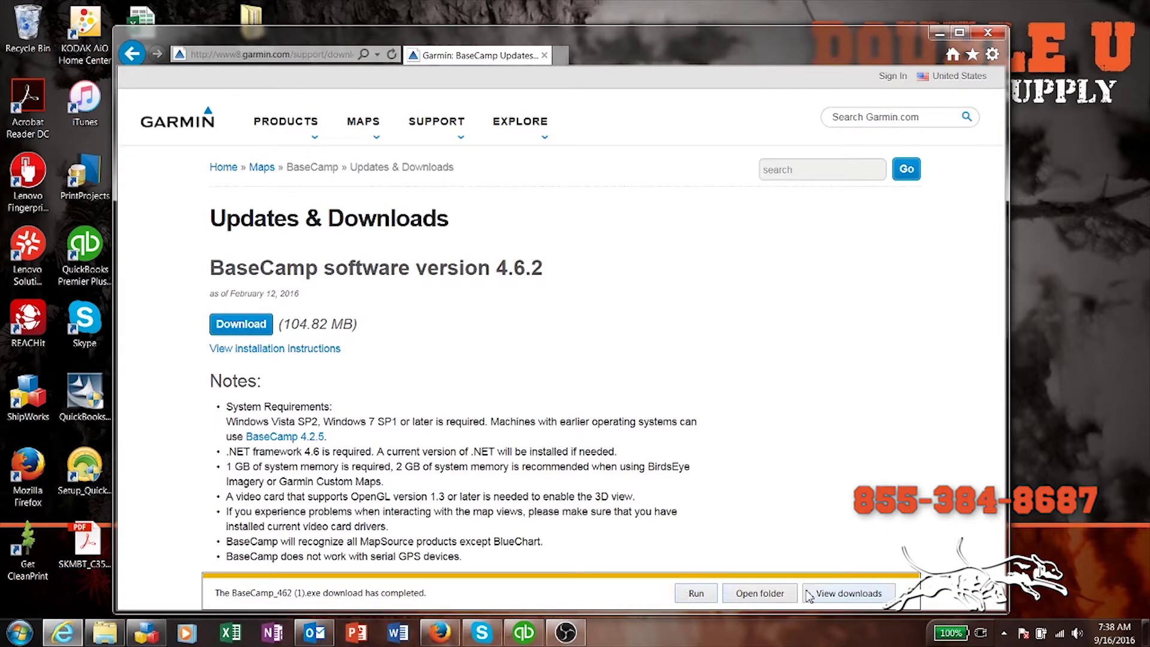
{"action": "left_click", "coordinate": [696, 594]}
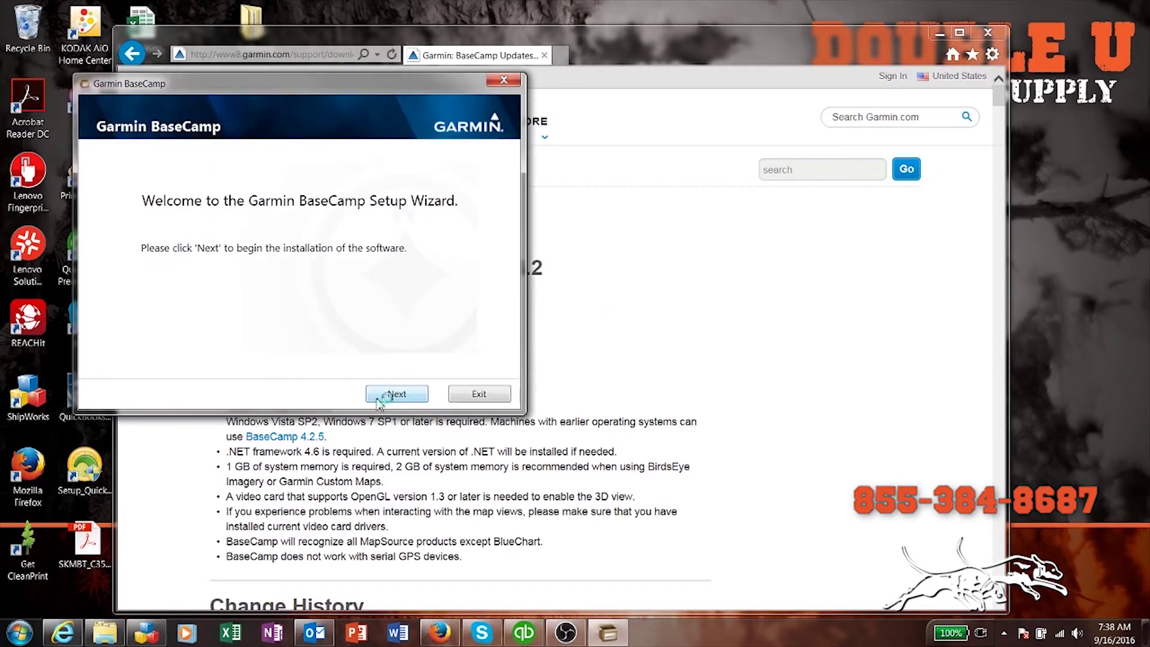
Accept the licence terms, install and launch BaseCamp, and close the browser
{"action": "left_click", "coordinate": [398, 395]}
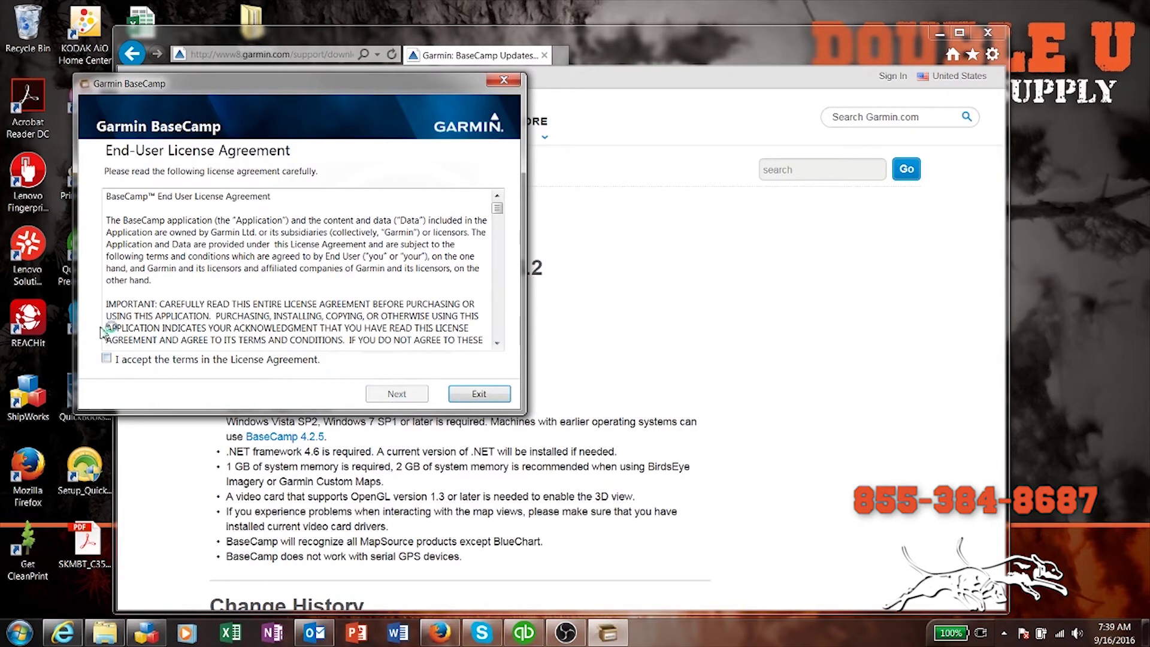
{"action": "left_click", "coordinate": [106, 359]}
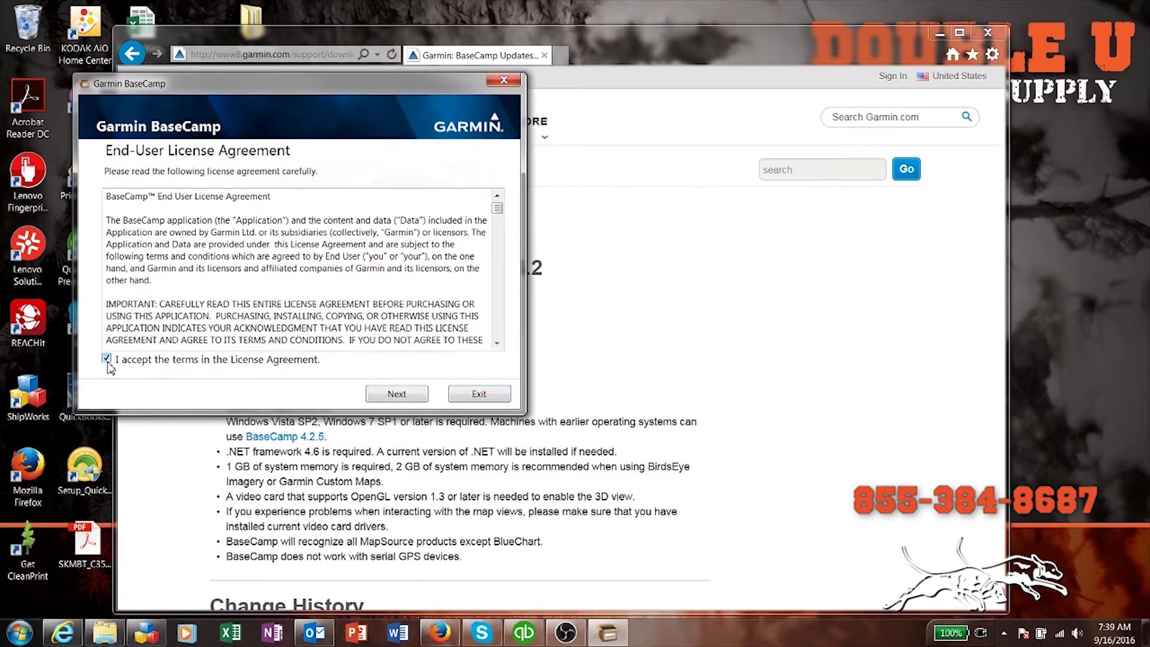
{"action": "left_click", "coordinate": [401, 395]}
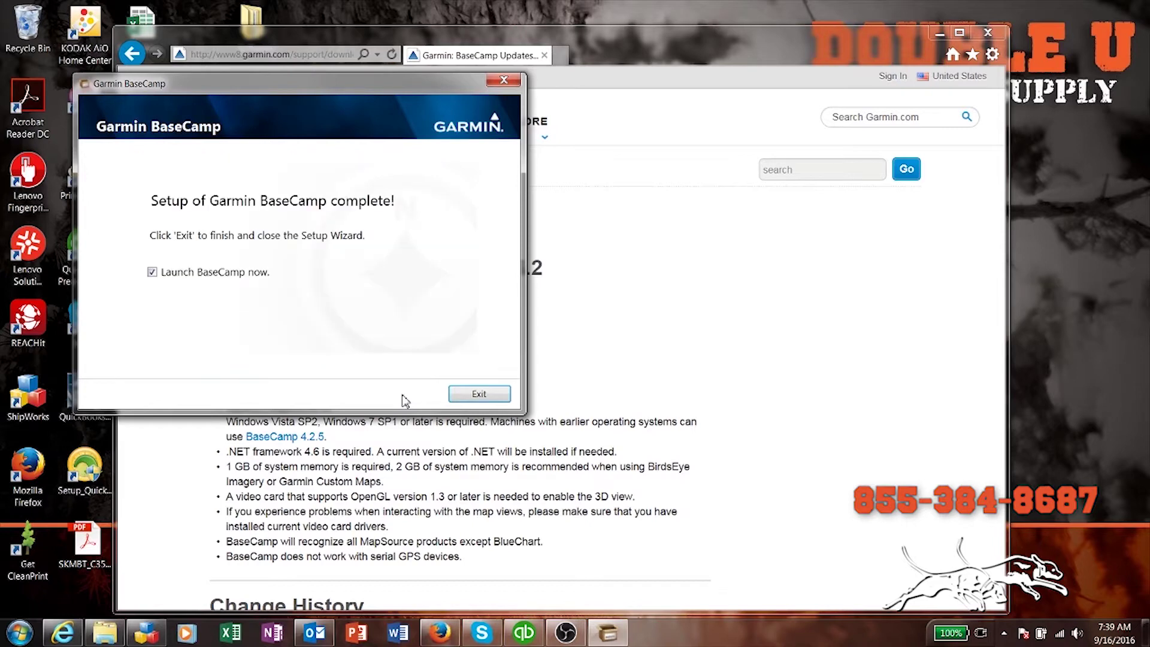
{"action": "left_click", "coordinate": [479, 394]}
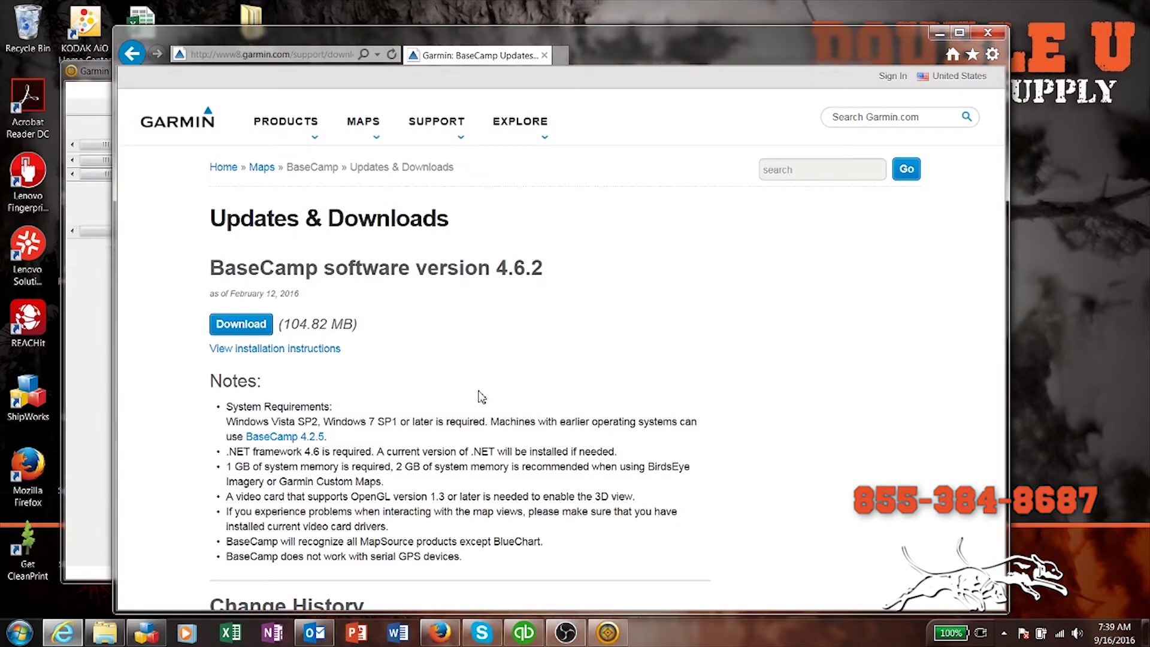
{"action": "left_click", "coordinate": [989, 33]}
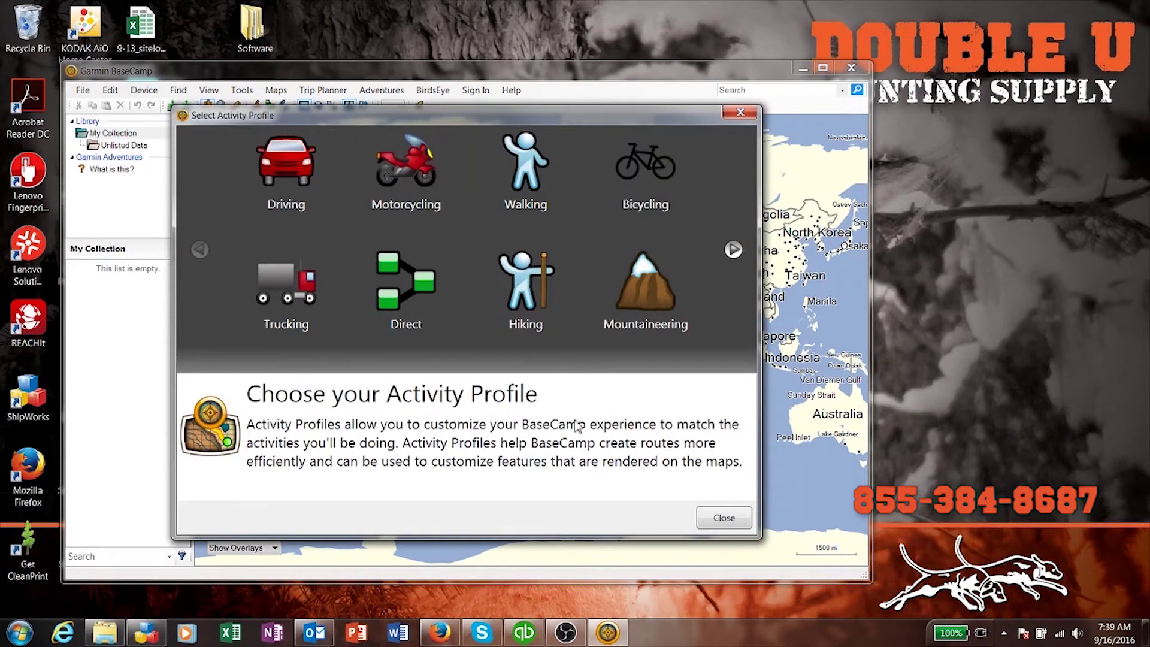
Dismiss the Activity Profile and data-sharing prompts, hide the Overview Map, and zoom onto the western US
{"action": "left_click", "coordinate": [725, 518]}
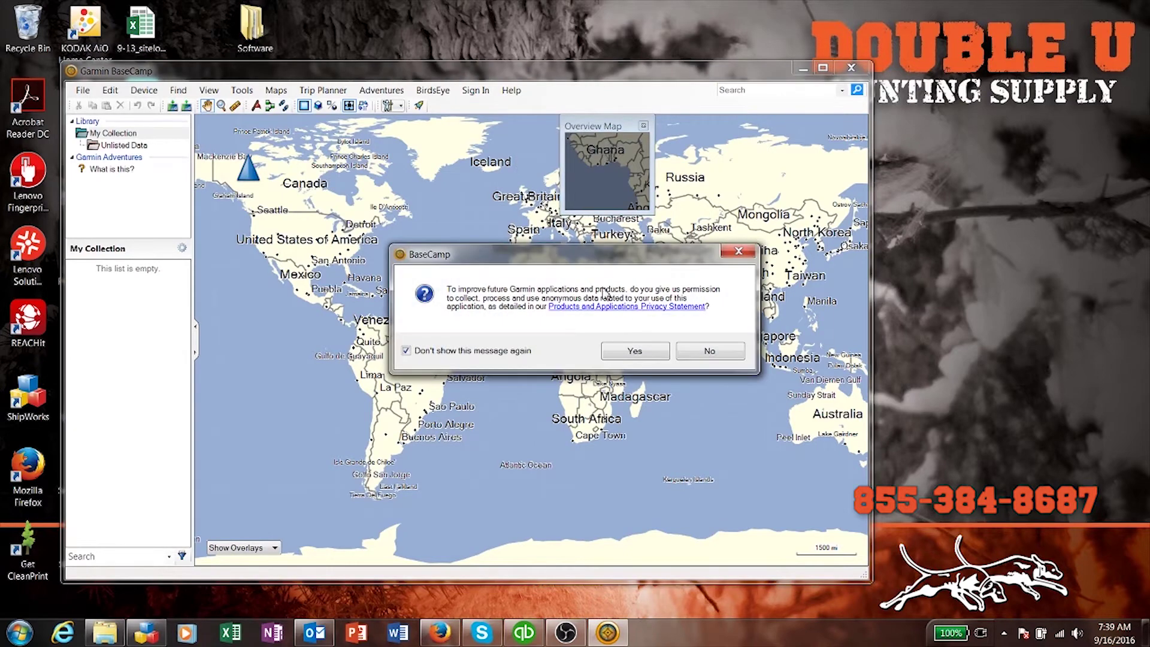
{"action": "left_click", "coordinate": [699, 352]}
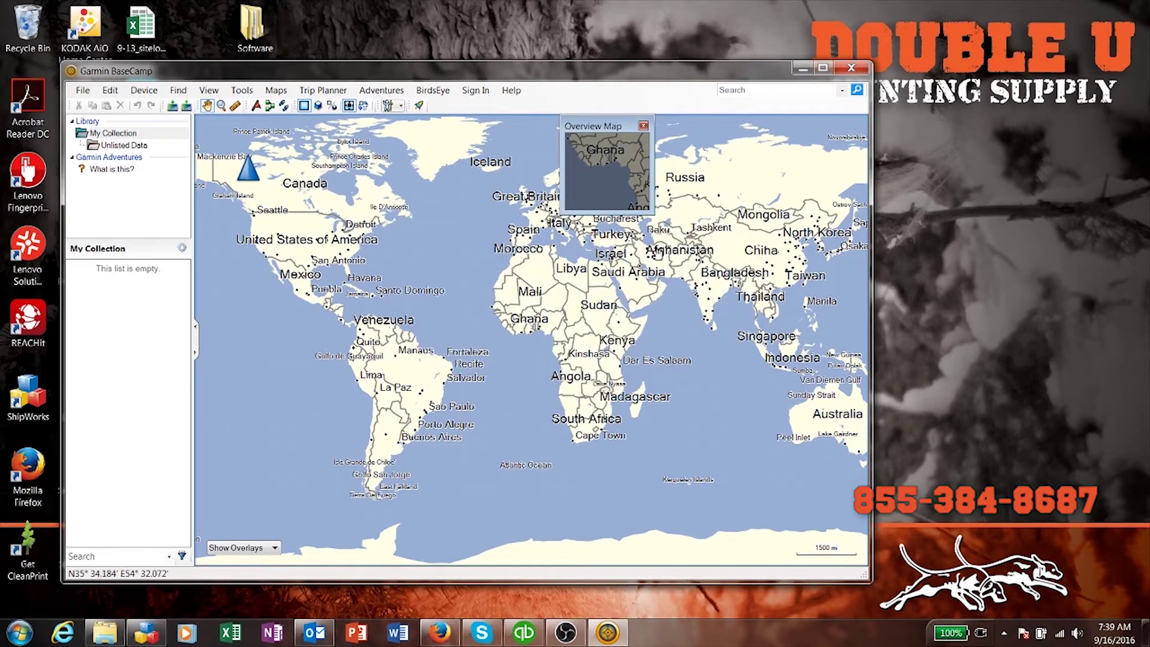
{"action": "left_click", "coordinate": [643, 127]}
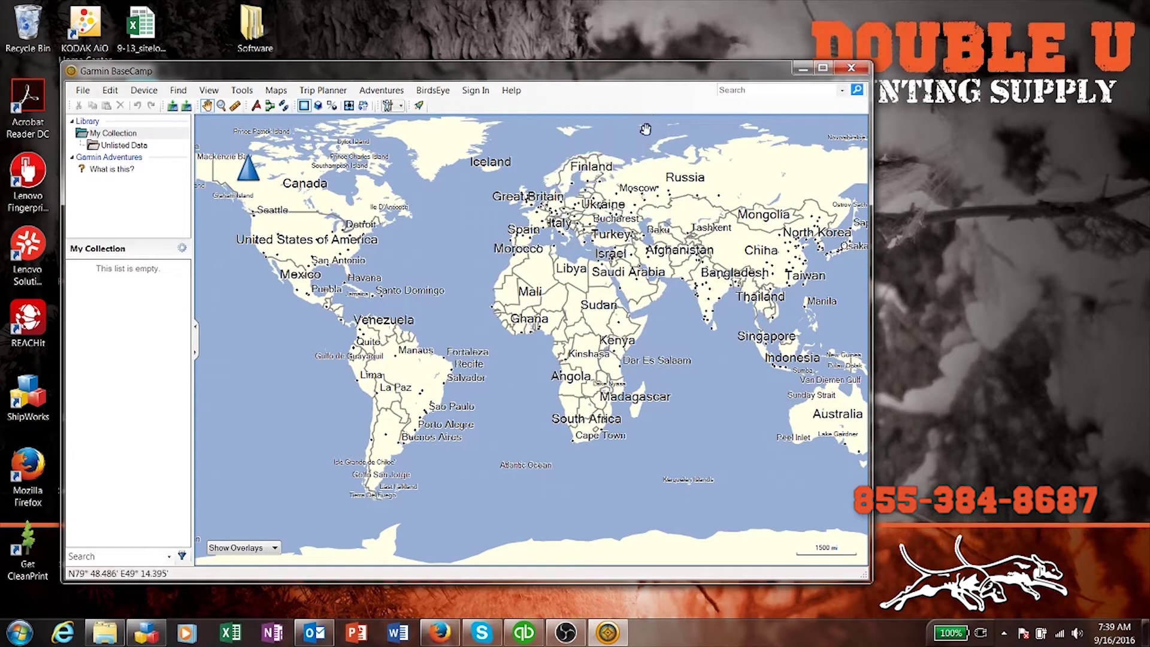
{"action": "left_click", "coordinate": [222, 107]}
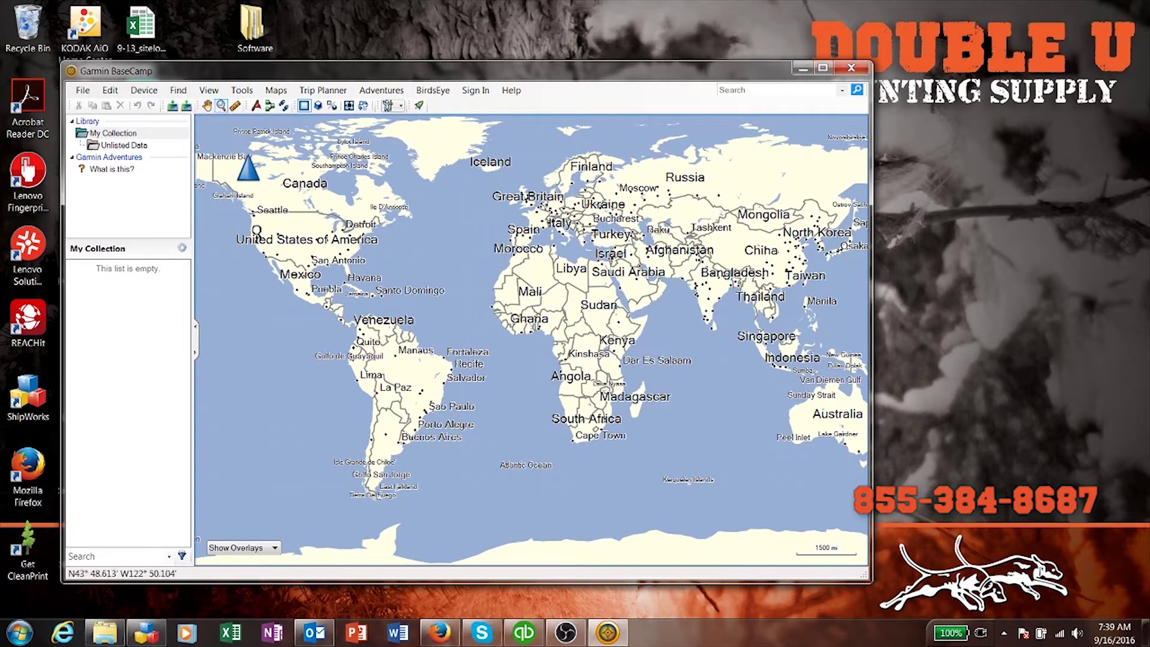
{"action": "left_click_drag", "start_coordinate": [244, 210], "coordinate": [278, 240]}
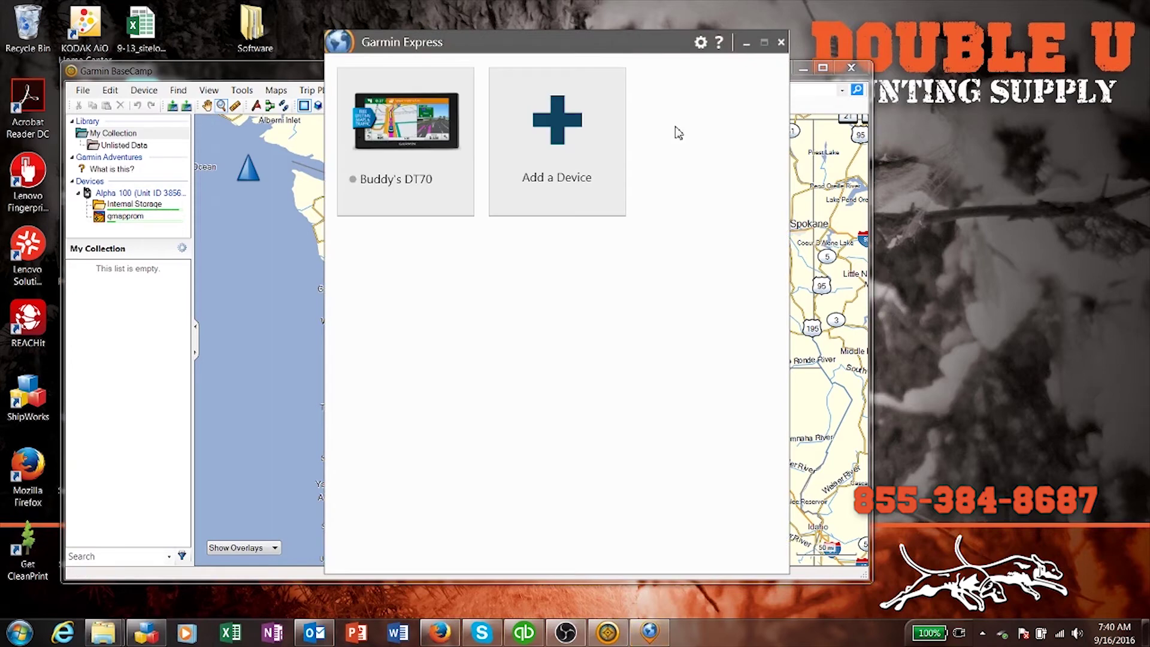
Close Garmin Express and the AutoPlay prompt, then show the Alpha 100's Internal Storage tracks
{"action": "left_click", "coordinate": [782, 43]}
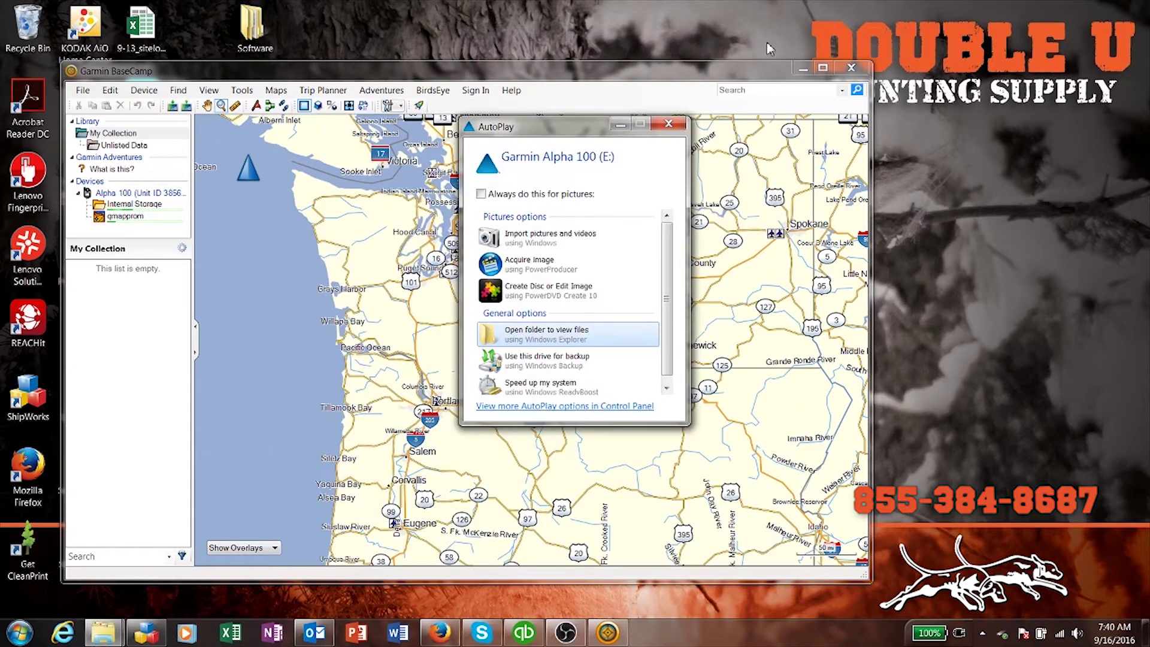
{"action": "left_click", "coordinate": [679, 127]}
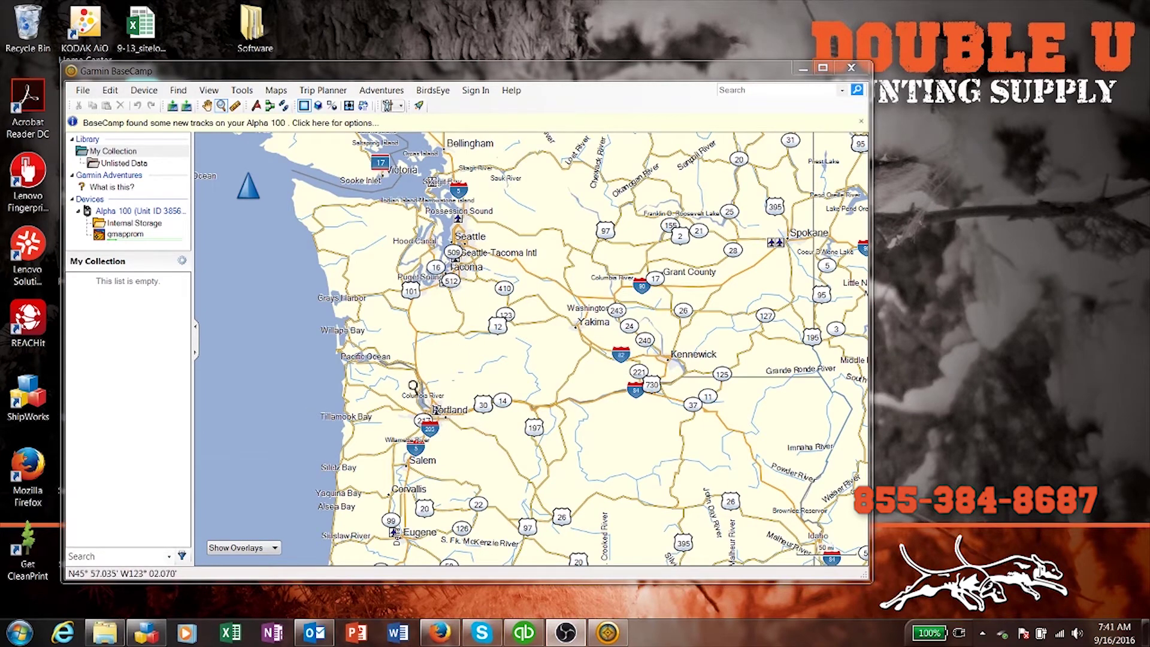
{"action": "left_click", "coordinate": [122, 223]}
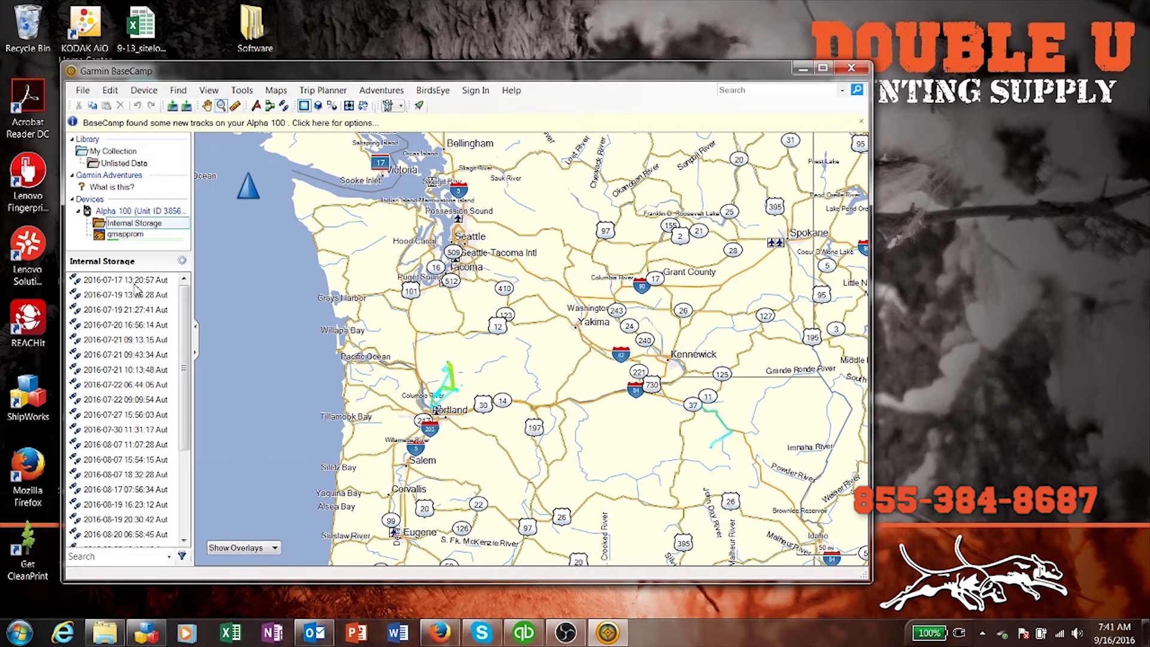
{"action": "left_click", "coordinate": [133, 429]}
{"action": "scroll", "coordinate": [133, 427], "scroll_direction": "down", "scroll_amount": 3}
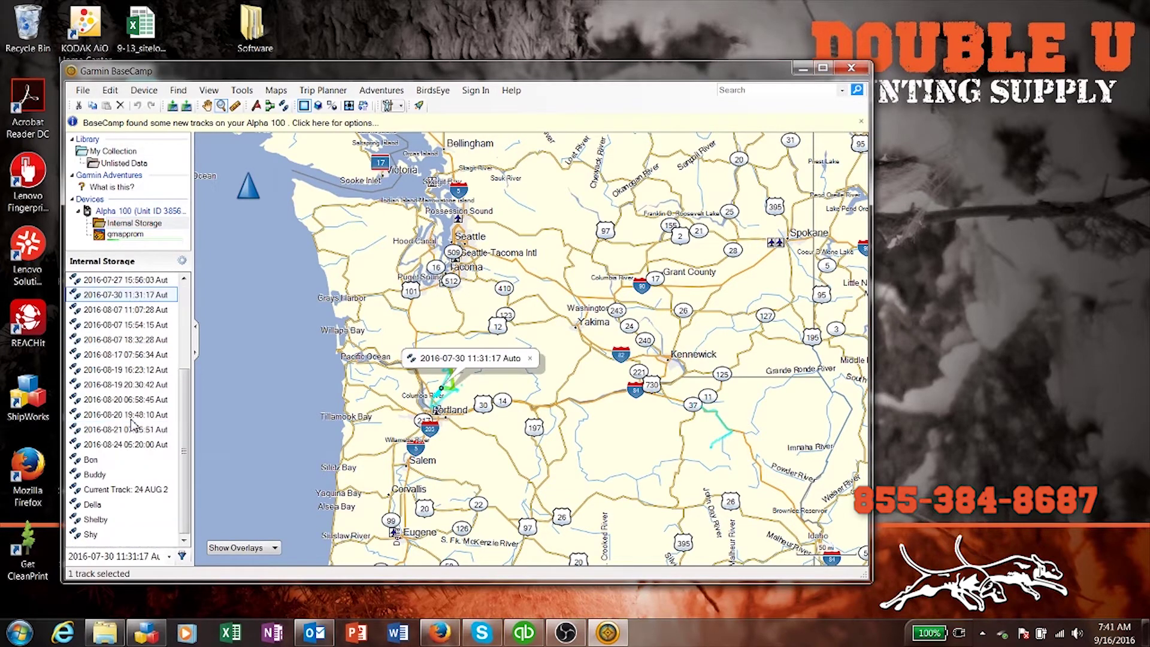
{"action": "scroll", "coordinate": [183, 400], "scroll_direction": "up", "scroll_amount": 3}
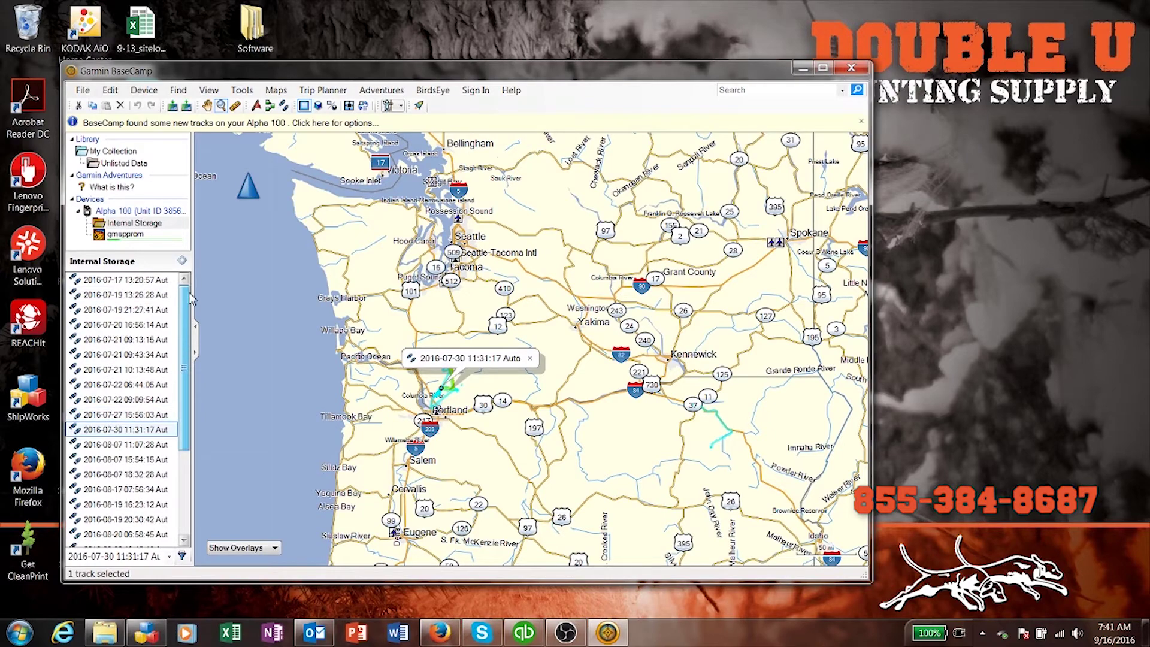
{"action": "left_click", "coordinate": [131, 355]}
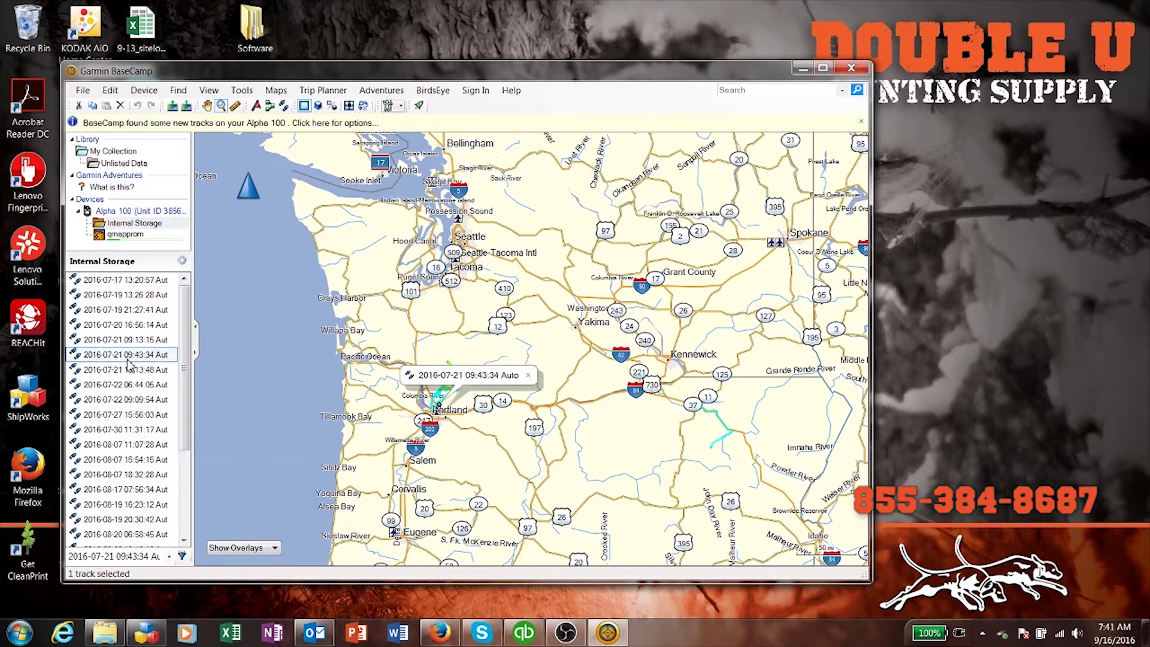
{"action": "scroll", "coordinate": [443, 409], "scroll_direction": "up", "scroll_amount": 1}
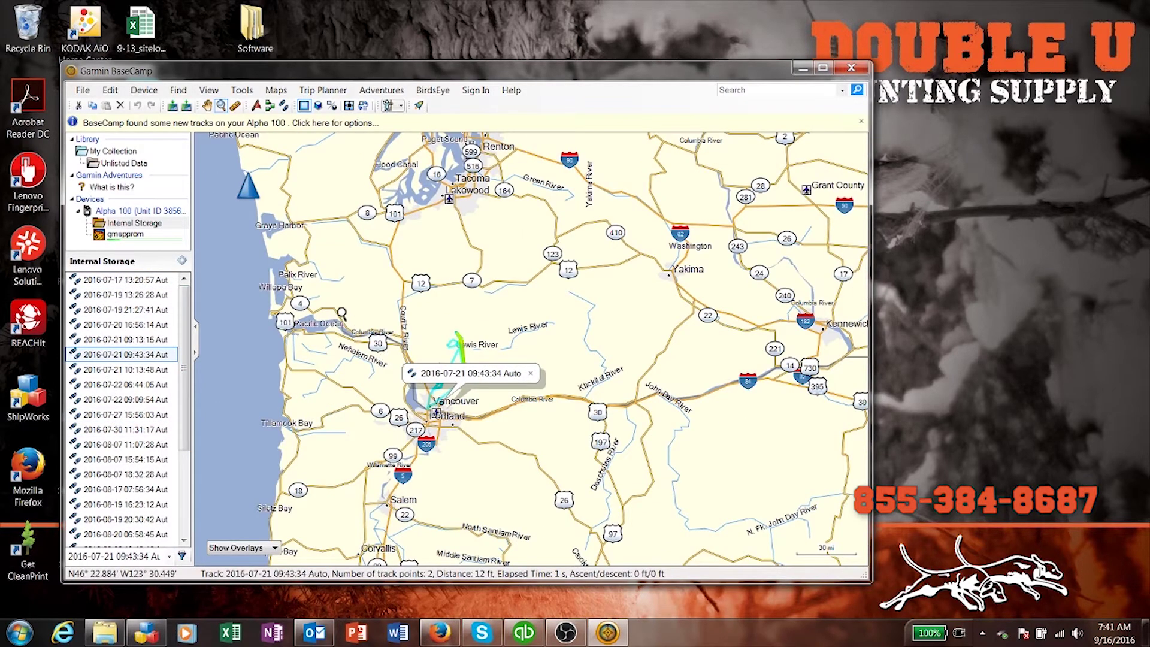
{"action": "left_click", "coordinate": [276, 90]}
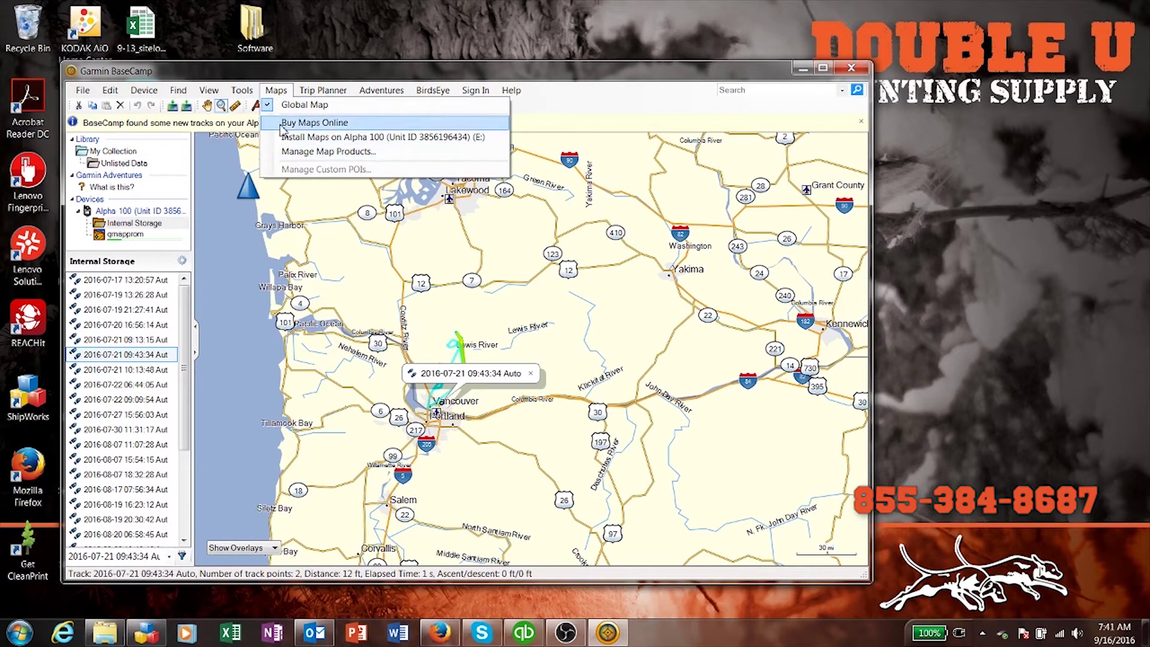
Close the map options, check gmapprom, and return to the Internal Storage track list
{"action": "left_click", "coordinate": [276, 90]}
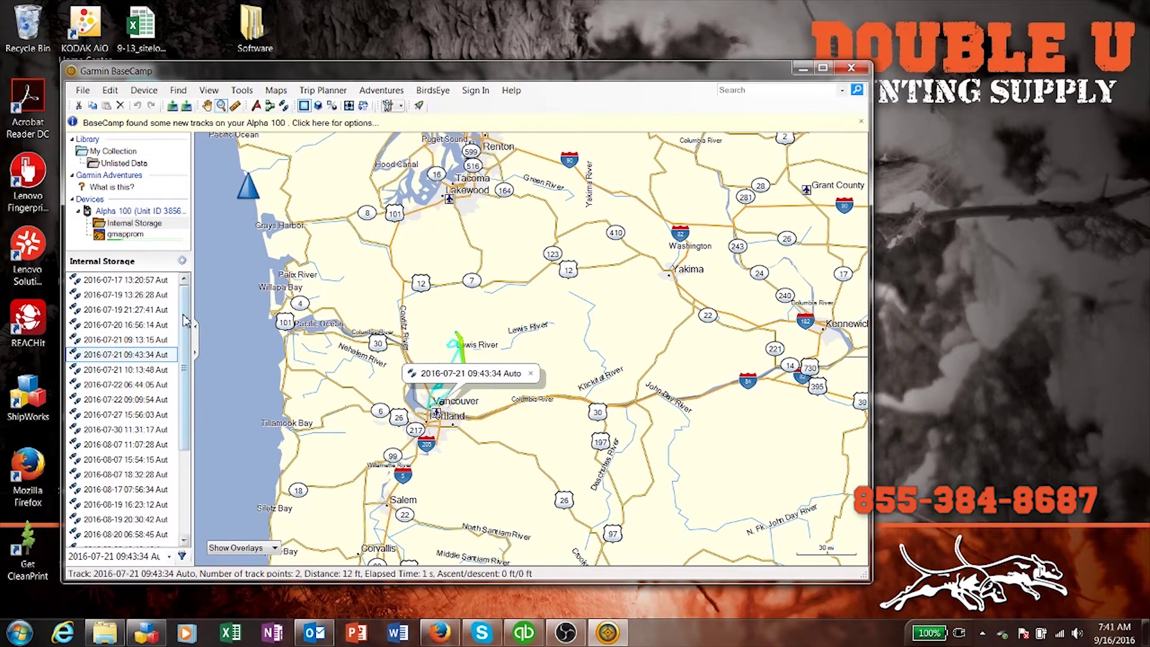
{"action": "left_click", "coordinate": [124, 235]}
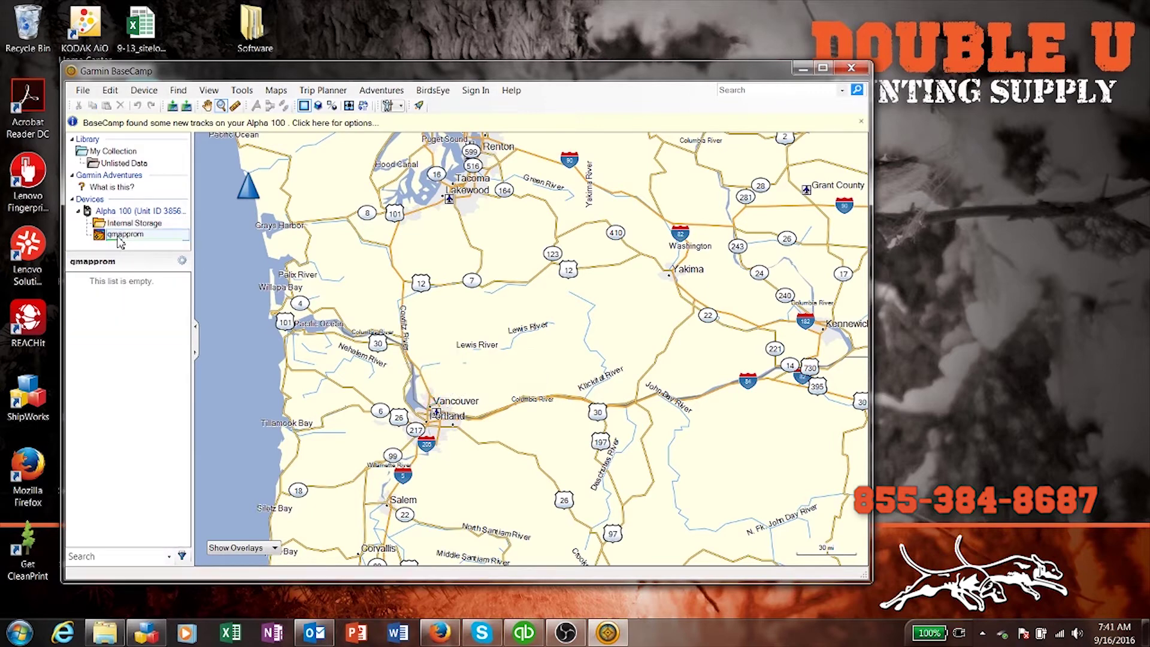
{"action": "left_click", "coordinate": [127, 223]}
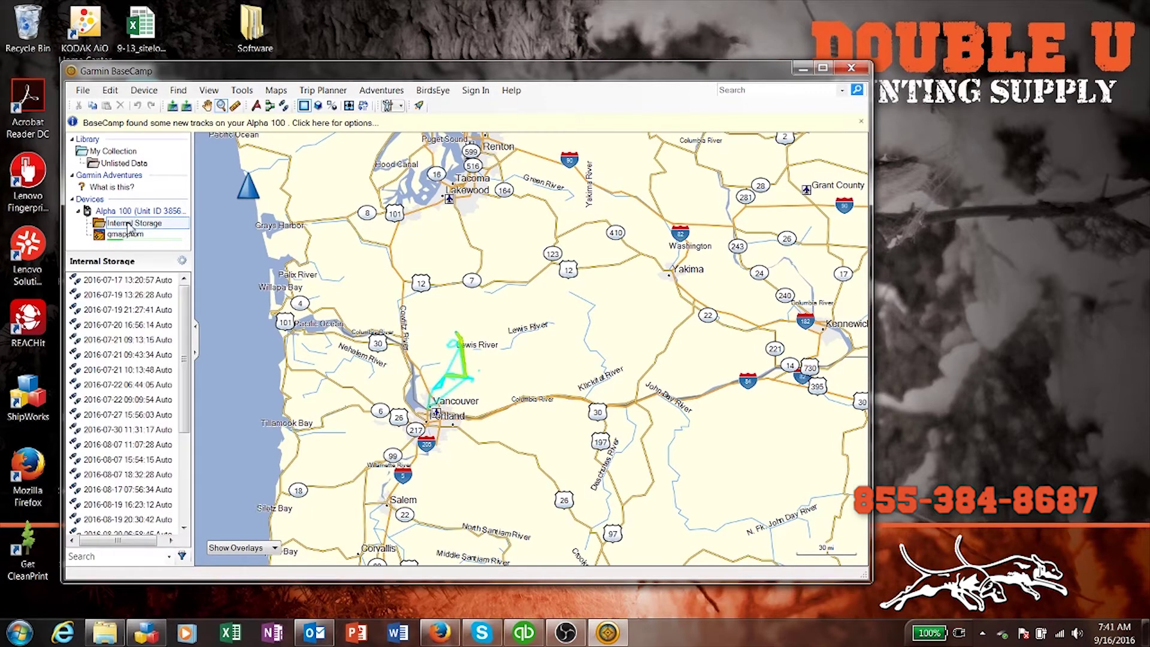
{"action": "scroll", "coordinate": [186, 385], "scroll_direction": "down", "scroll_amount": 2}
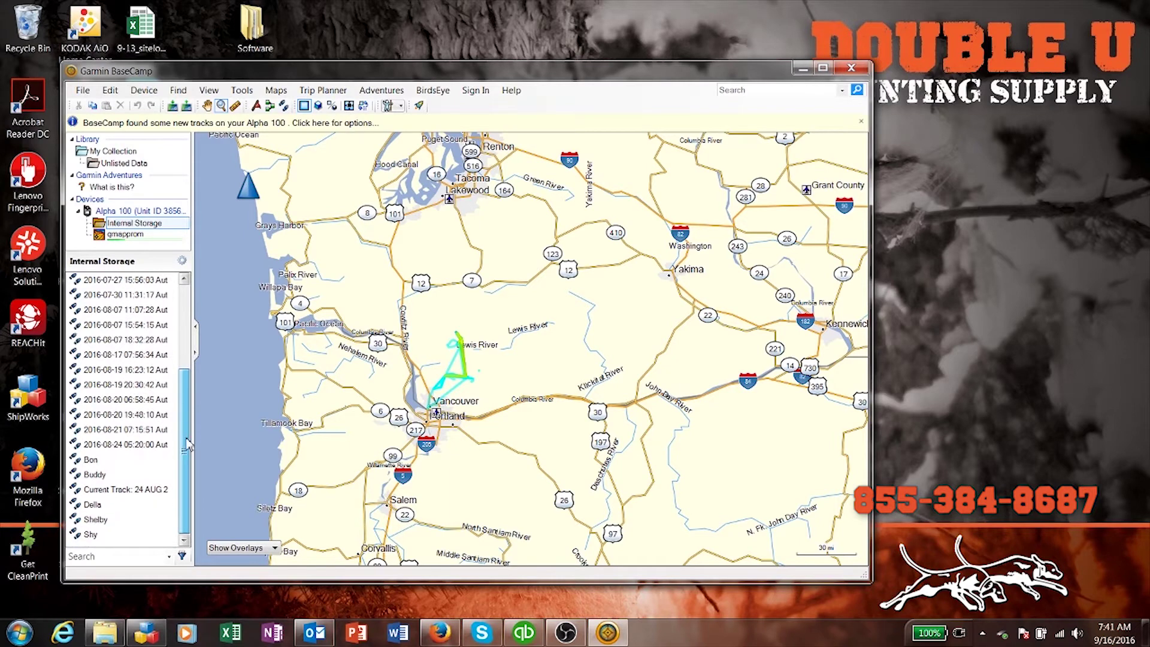
Highlight the Buddy, Della, Shelby and Shy tracks on the map, then view My Collection
{"action": "left_click", "coordinate": [91, 473]}
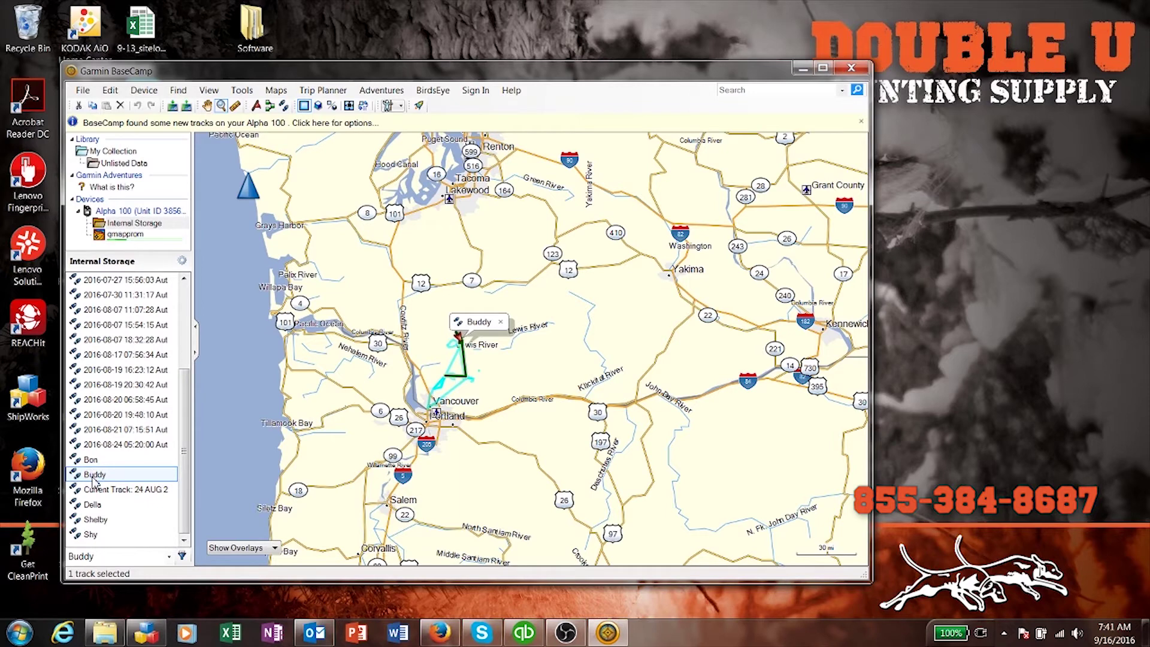
{"action": "left_click", "coordinate": [93, 505]}
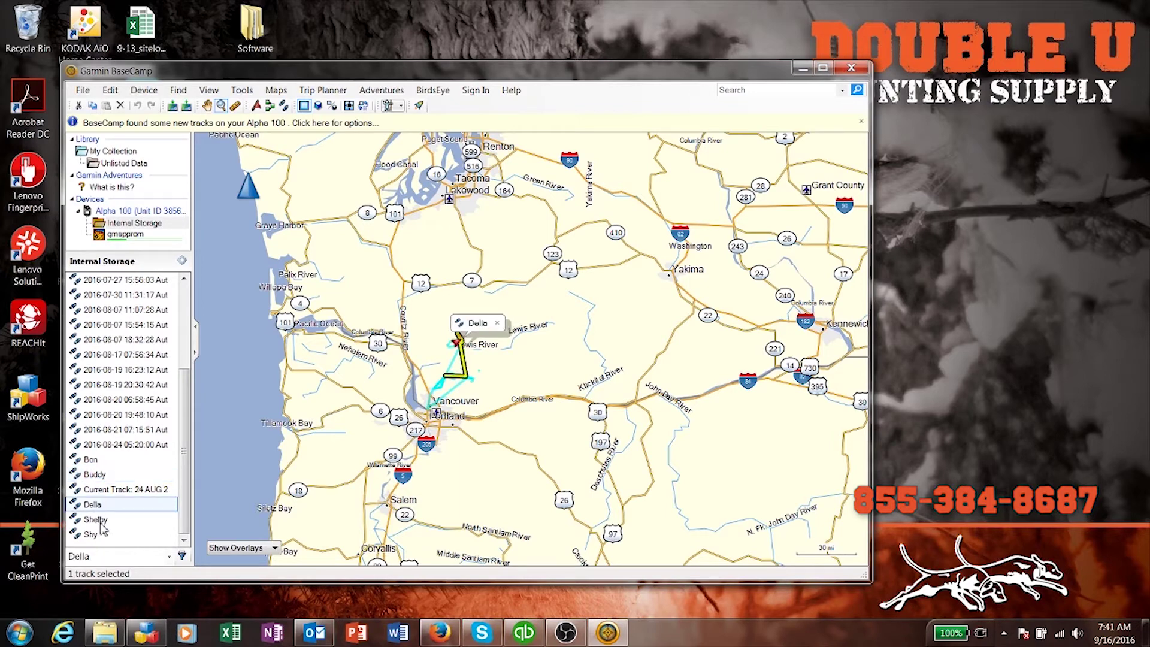
{"action": "left_click", "coordinate": [96, 519]}
{"action": "left_click", "coordinate": [96, 533]}
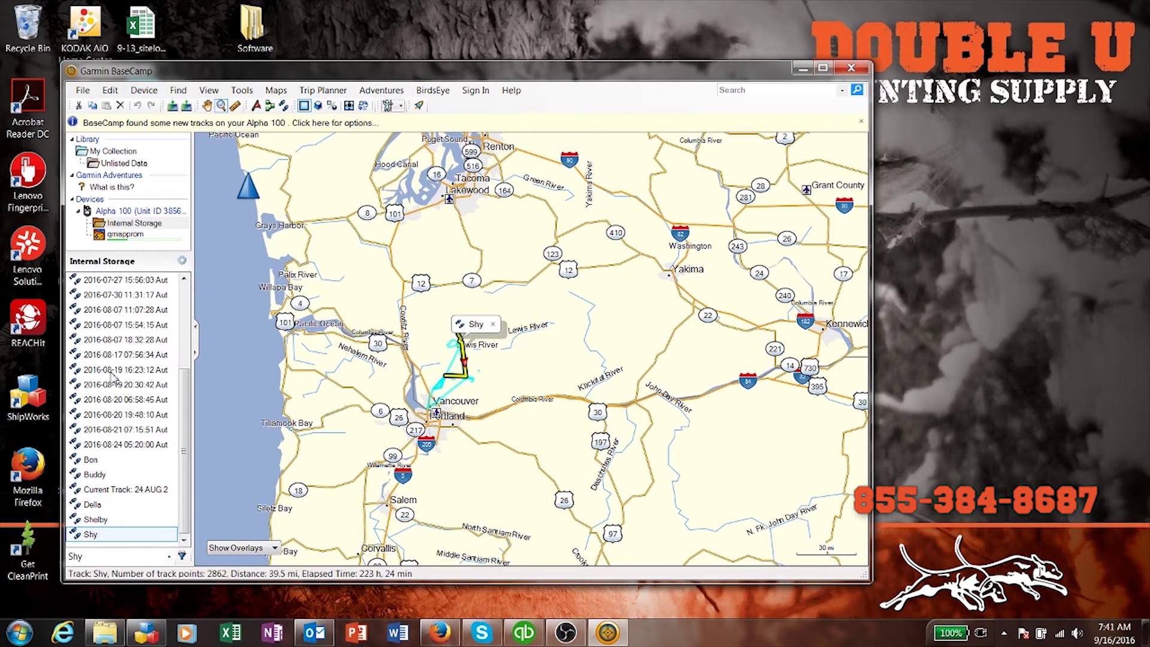
{"action": "left_click", "coordinate": [95, 152]}
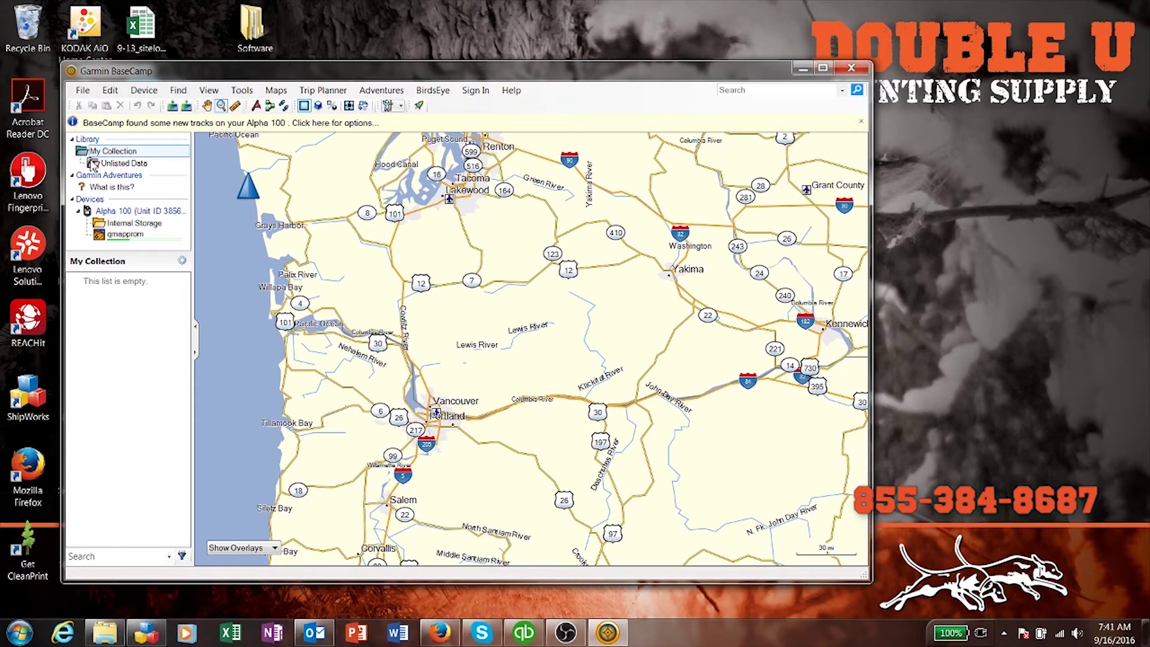
Create a new list folder in My Collection and rename it Save my Information
{"action": "left_click", "coordinate": [83, 90]}
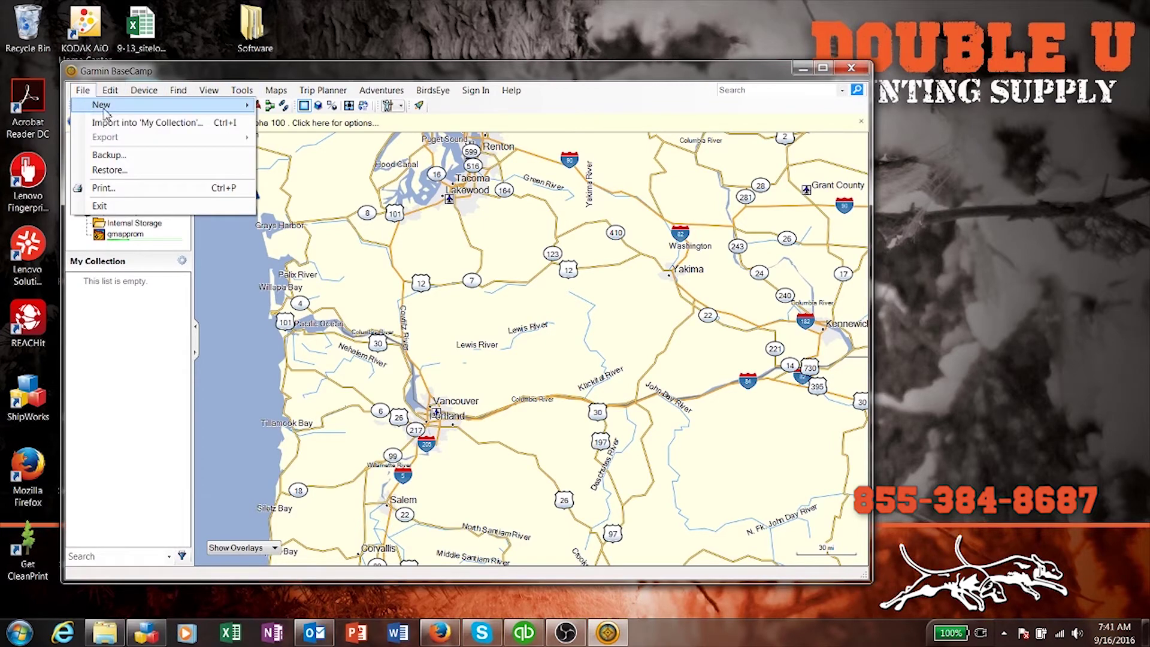
{"action": "mouse_move", "coordinate": [107, 105]}
{"action": "left_click", "coordinate": [297, 119]}
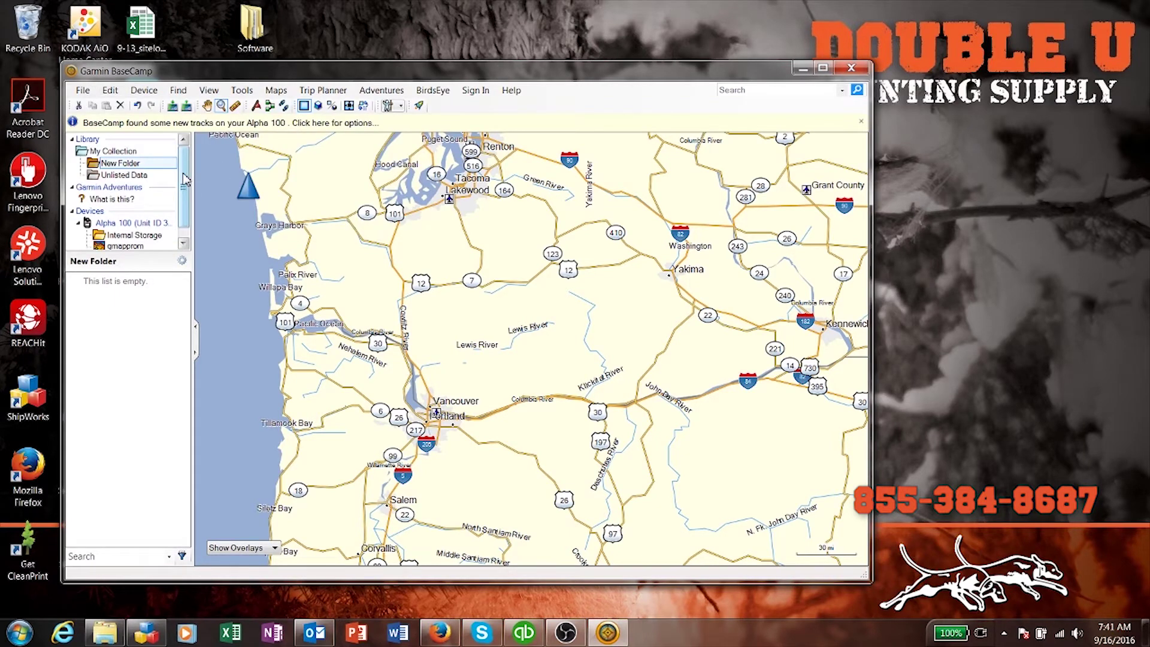
{"action": "right_click", "coordinate": [124, 165]}
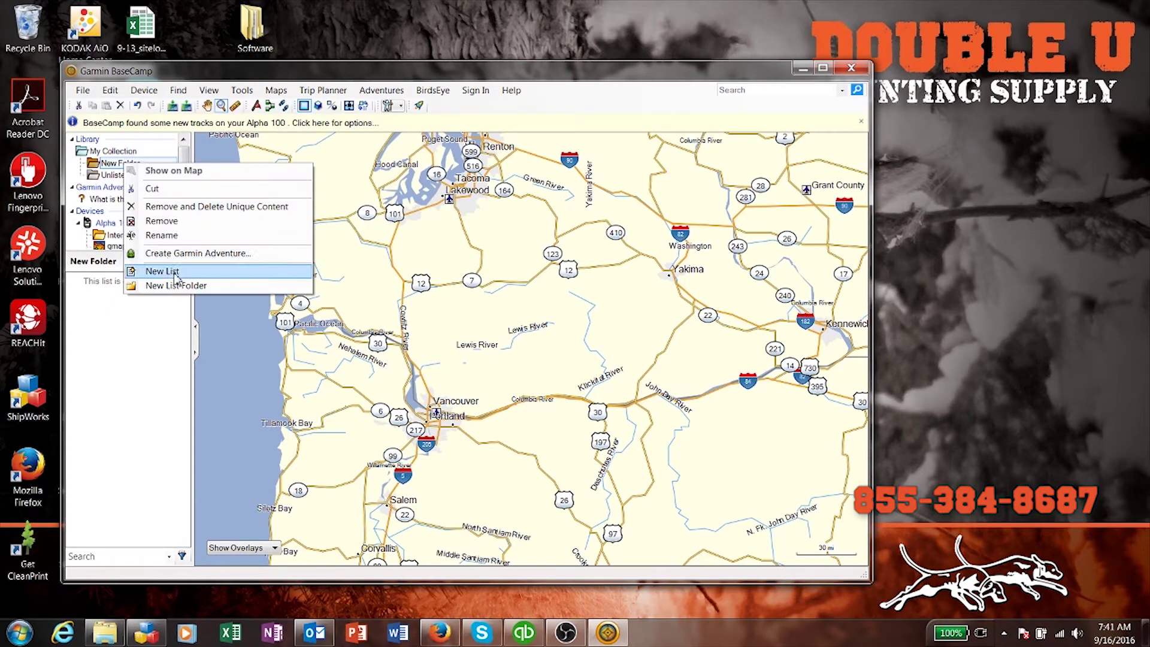
{"action": "left_click", "coordinate": [169, 236]}
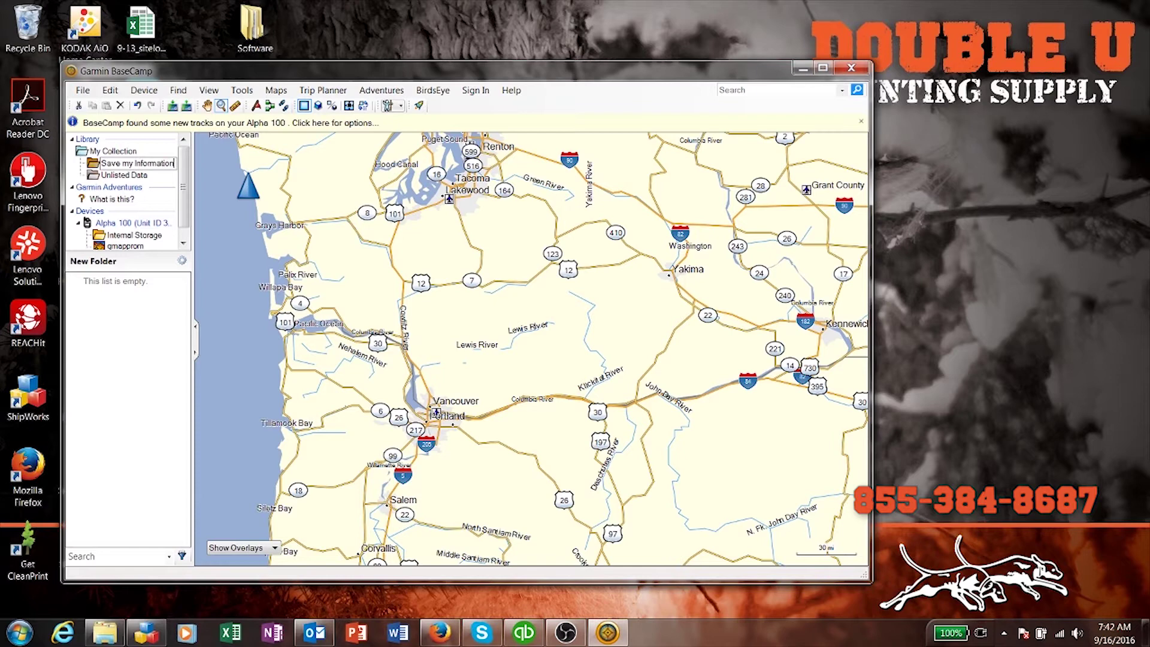
Add a New List inside the Save my Information folder
{"action": "left_click", "coordinate": [94, 163]}
{"action": "right_click", "coordinate": [94, 163]}
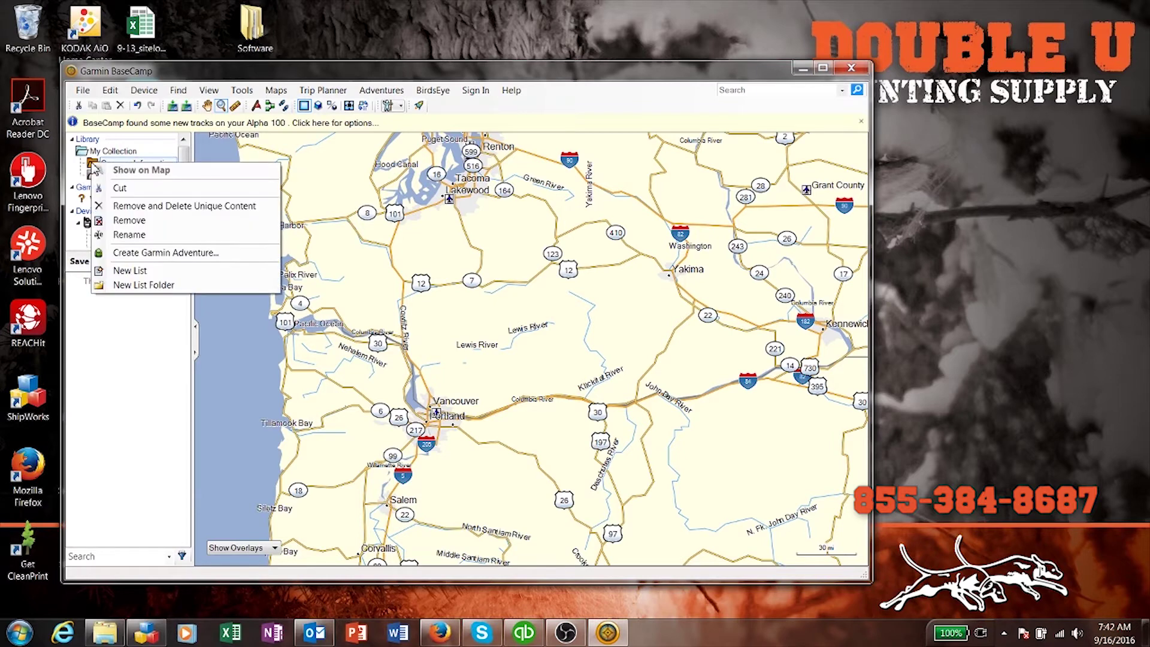
{"action": "left_click", "coordinate": [127, 270]}
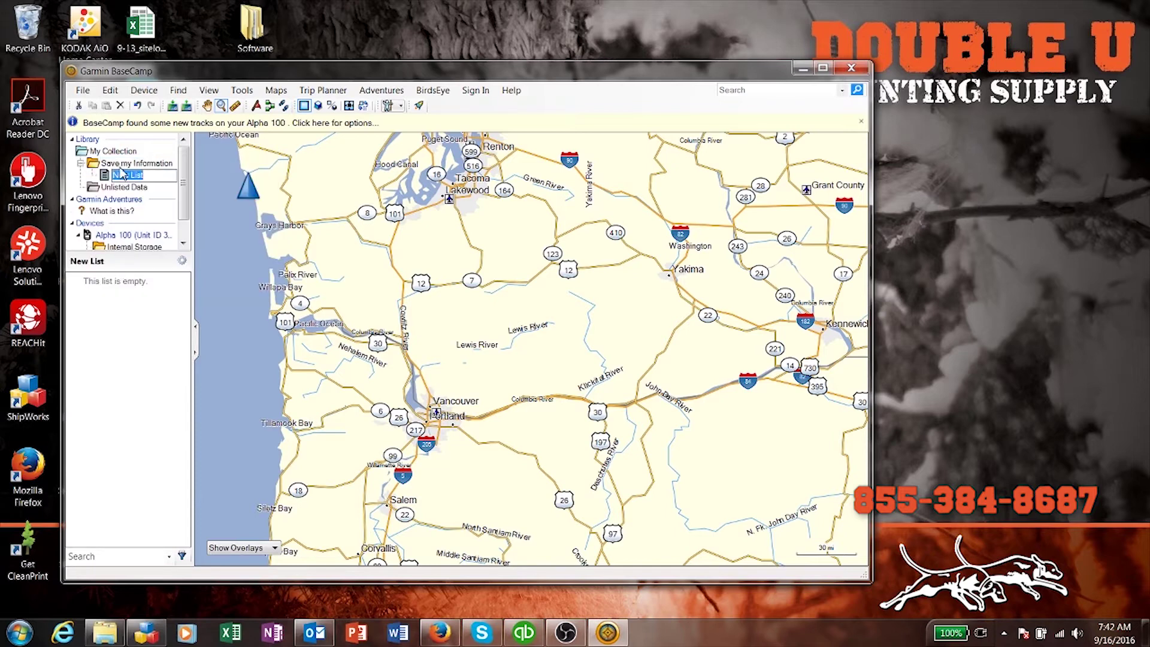
{"action": "type", "text": "Tra"}
{"action": "key", "text": "Return"}
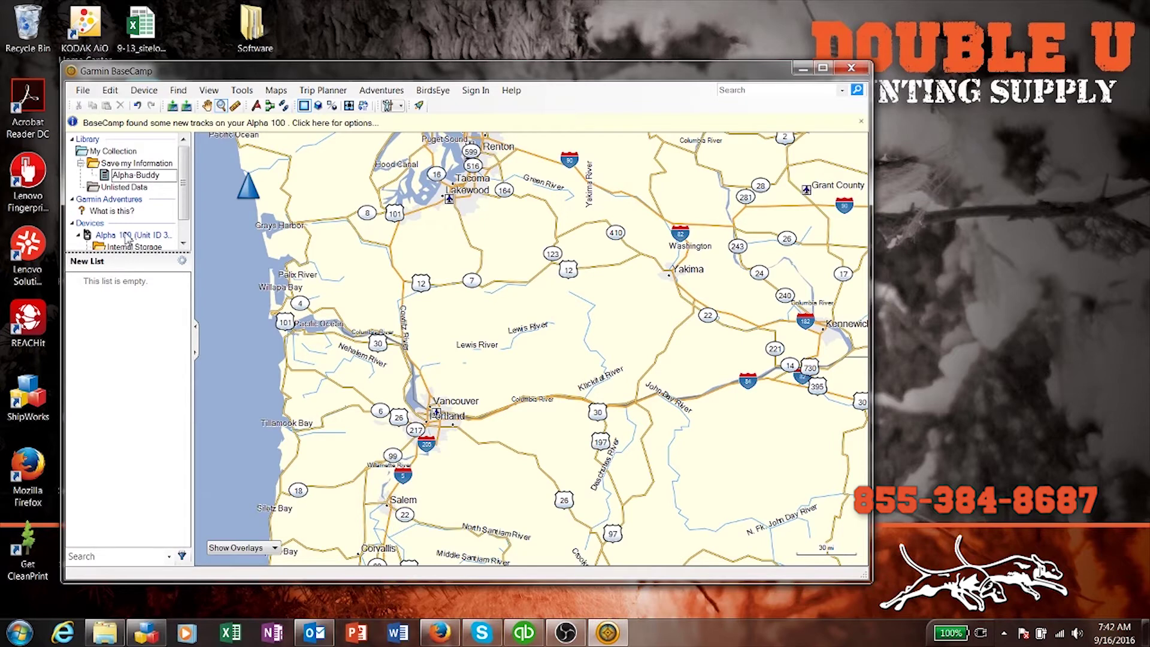
{"action": "left_click", "coordinate": [132, 246]}
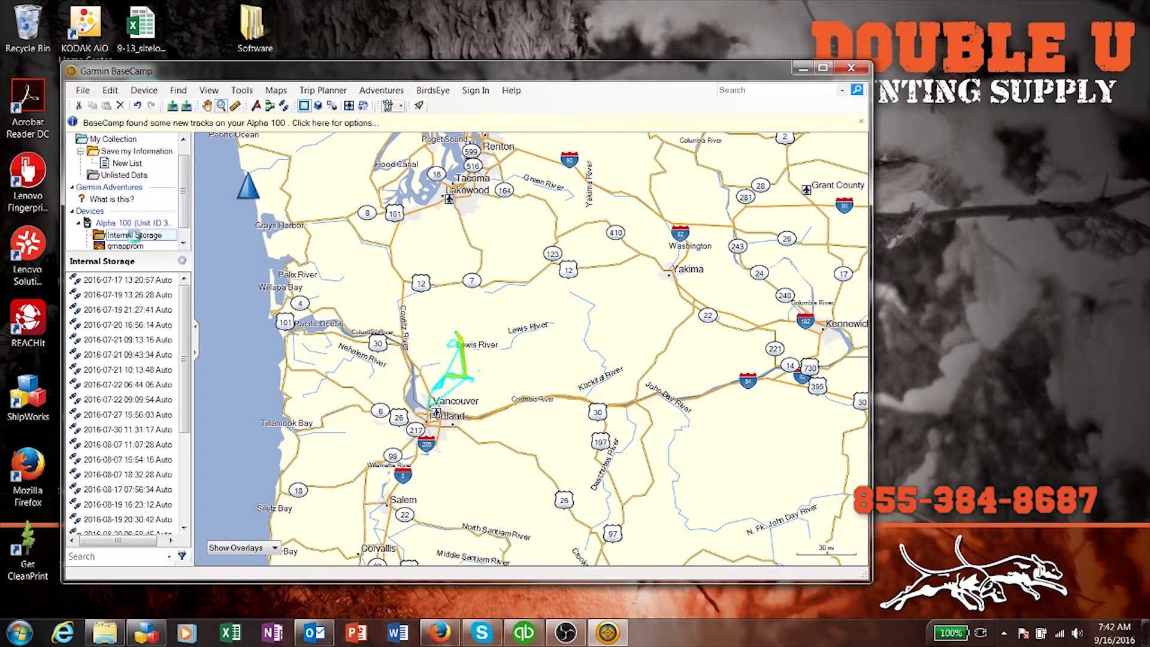
Select all 27 Alpha 100 tracks and drag them into New List
{"action": "left_click", "coordinate": [120, 280]}
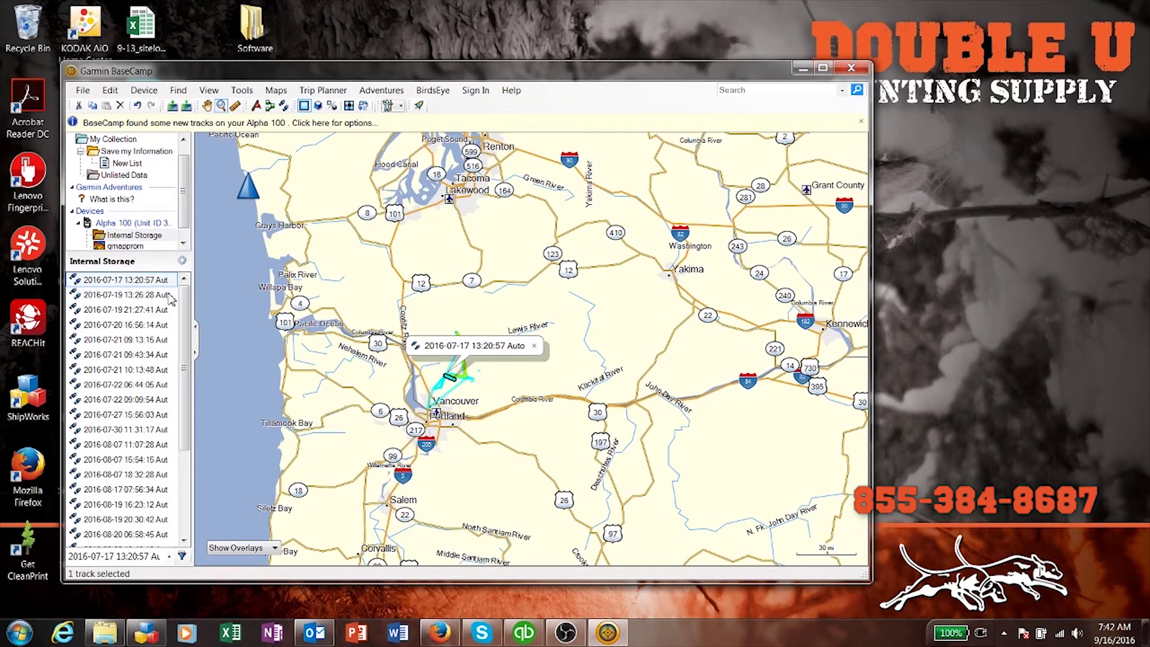
{"action": "scroll", "coordinate": [171, 299], "scroll_direction": "down", "scroll_amount": 4}
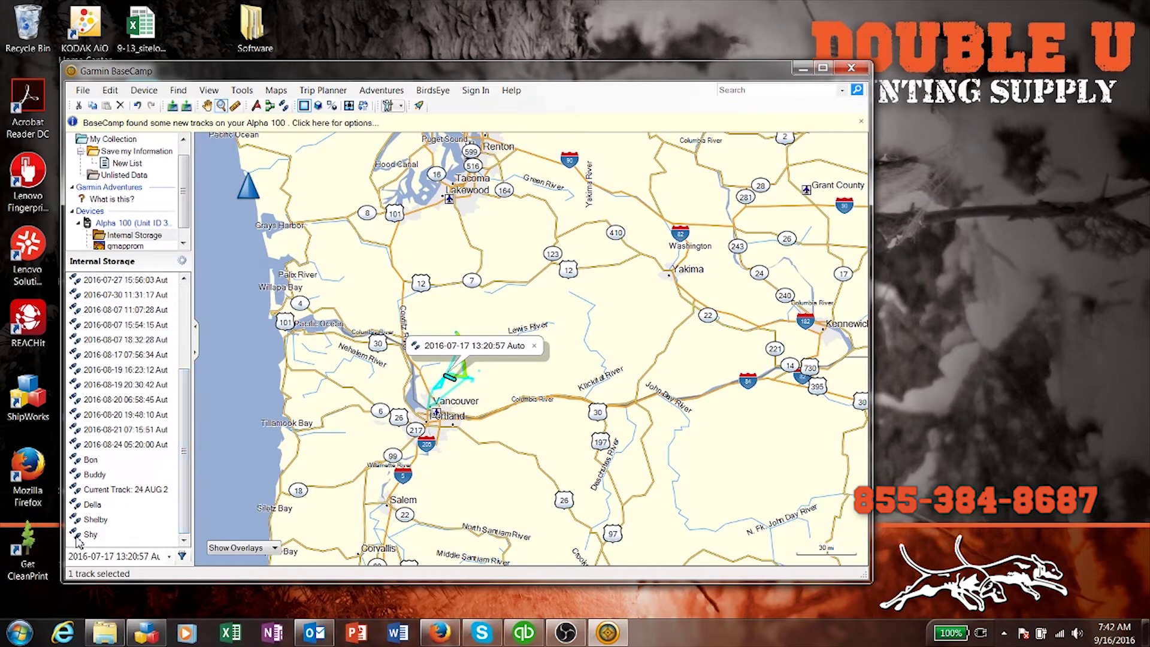
{"action": "left_click", "coordinate": [86, 534], "text": "shift"}
{"action": "left_click_drag", "start_coordinate": [101, 538], "coordinate": [123, 168]}
{"action": "left_click", "coordinate": [122, 168]}
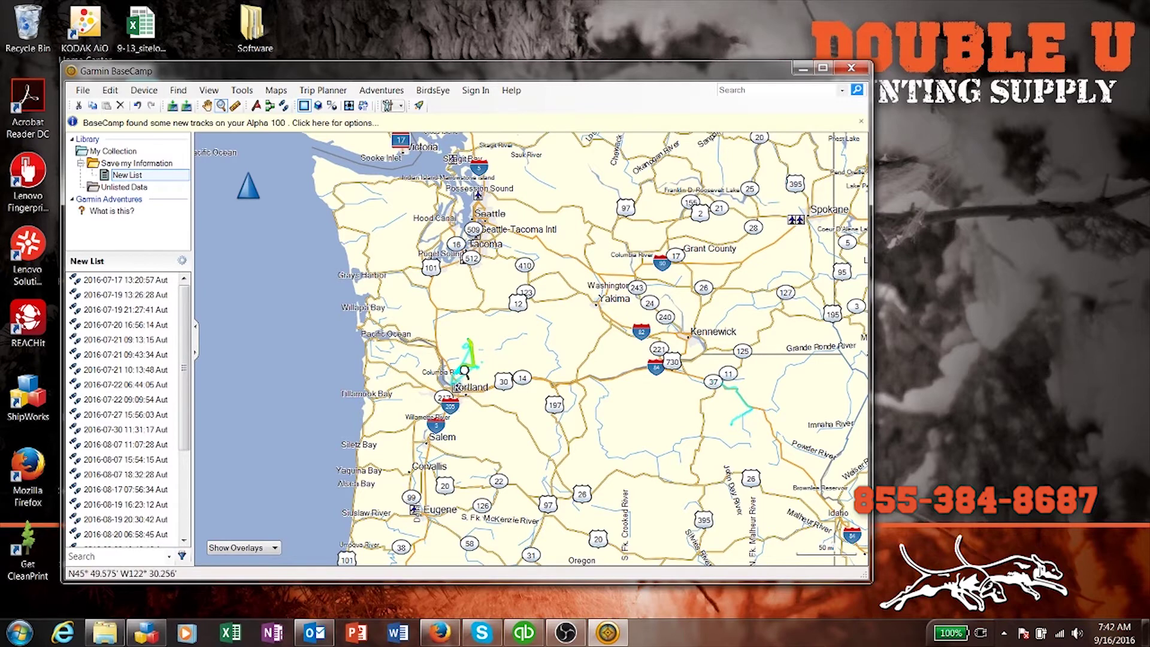
Select every track in New List and delete them from all lists
{"action": "left_click", "coordinate": [127, 284]}
{"action": "scroll", "coordinate": [127, 288], "scroll_direction": "down", "scroll_amount": 3}
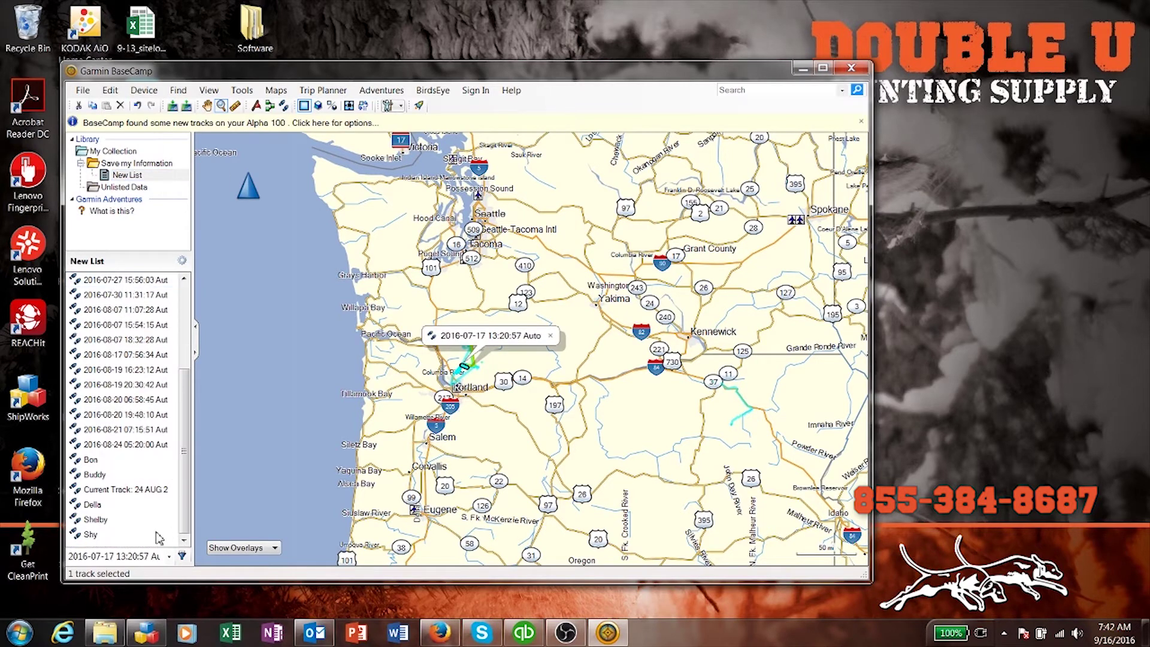
{"action": "left_click", "coordinate": [107, 539], "text": "shift"}
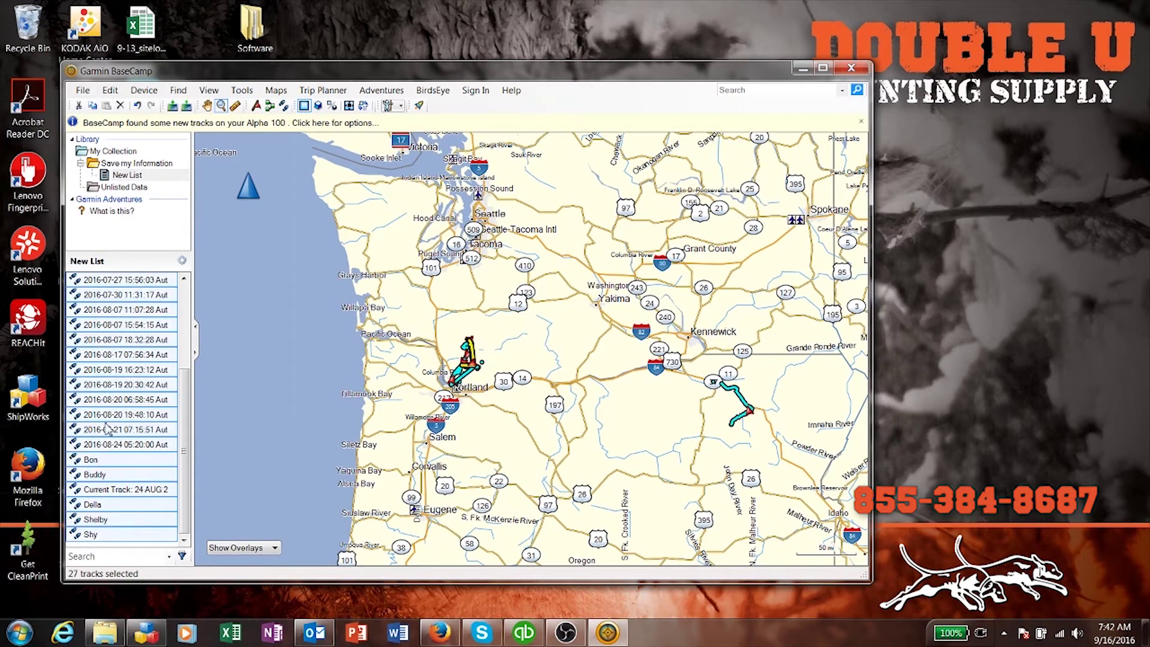
{"action": "right_click", "coordinate": [124, 367]}
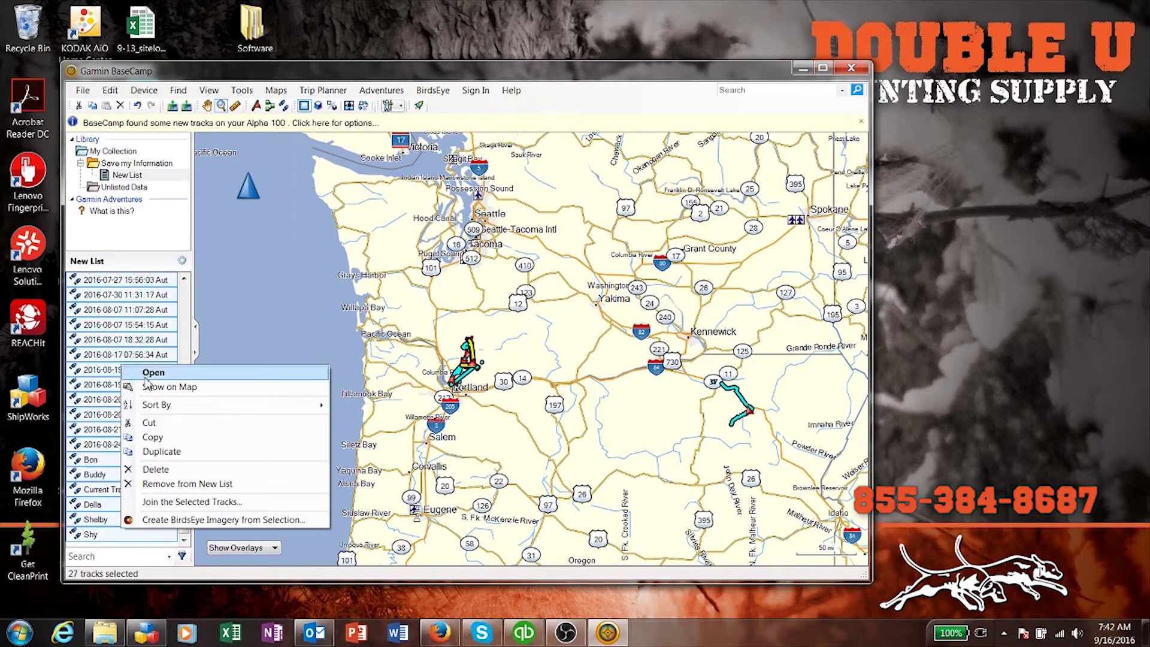
{"action": "left_click", "coordinate": [166, 469]}
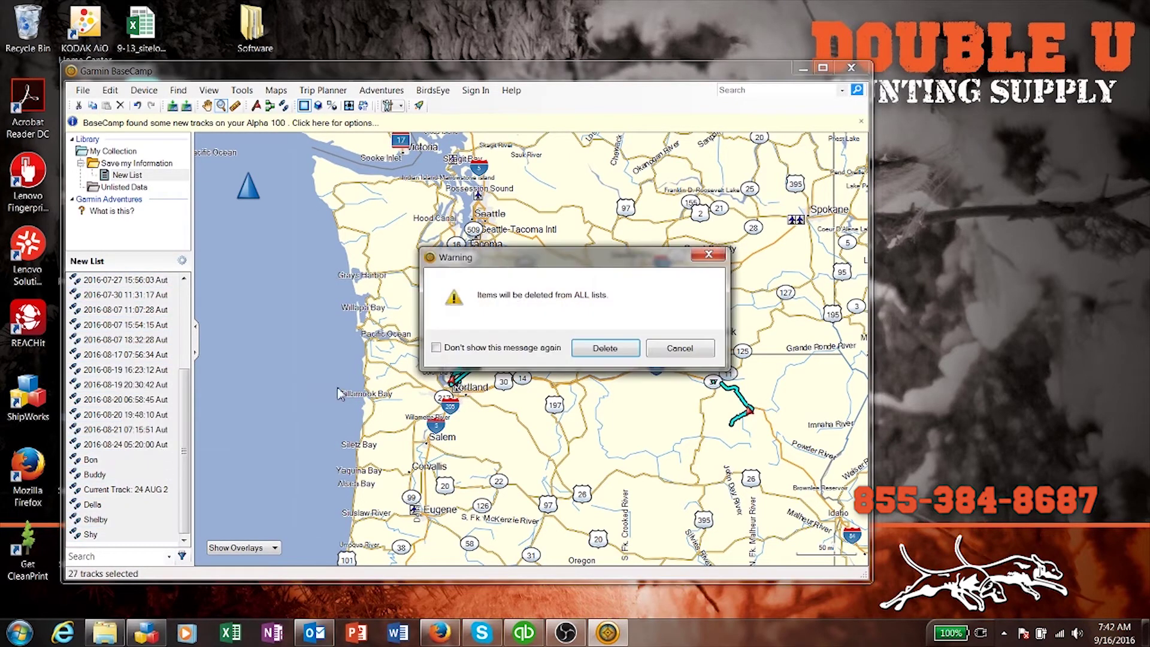
{"action": "left_click", "coordinate": [602, 348]}
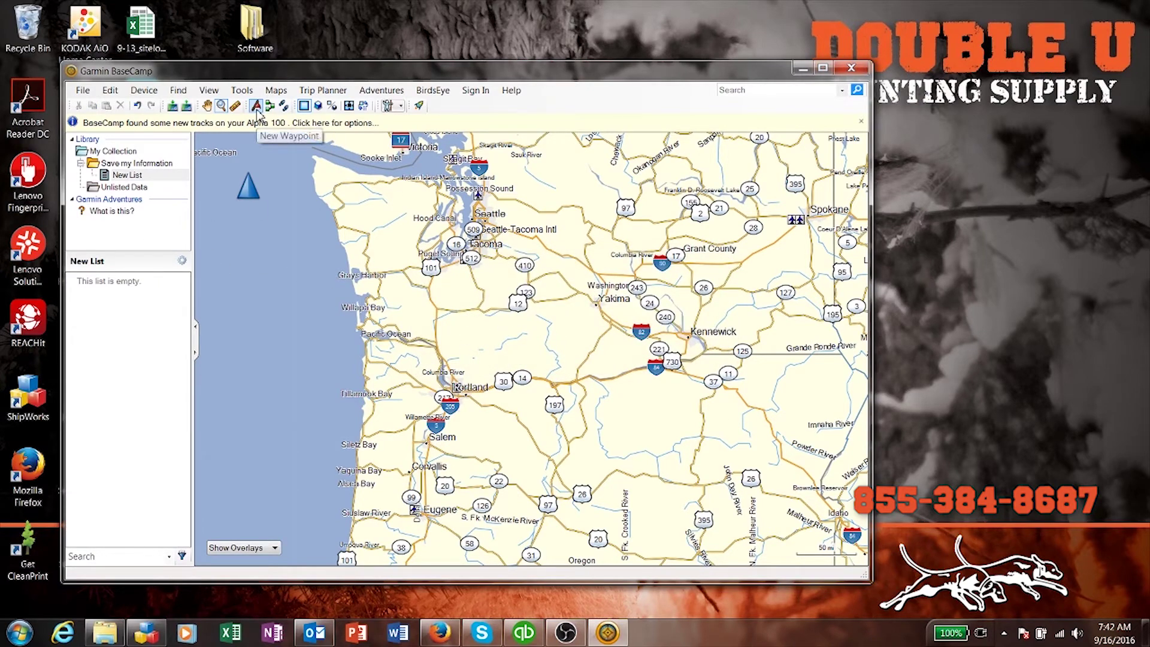
Zoom in and drop a new waypoint beside the Klickitat River
{"action": "scroll", "coordinate": [525, 359], "scroll_direction": "up", "scroll_amount": 1}
{"action": "scroll", "coordinate": [525, 359], "scroll_direction": "up", "scroll_amount": 1}
{"action": "scroll", "coordinate": [626, 315], "scroll_direction": "up", "scroll_amount": 2}
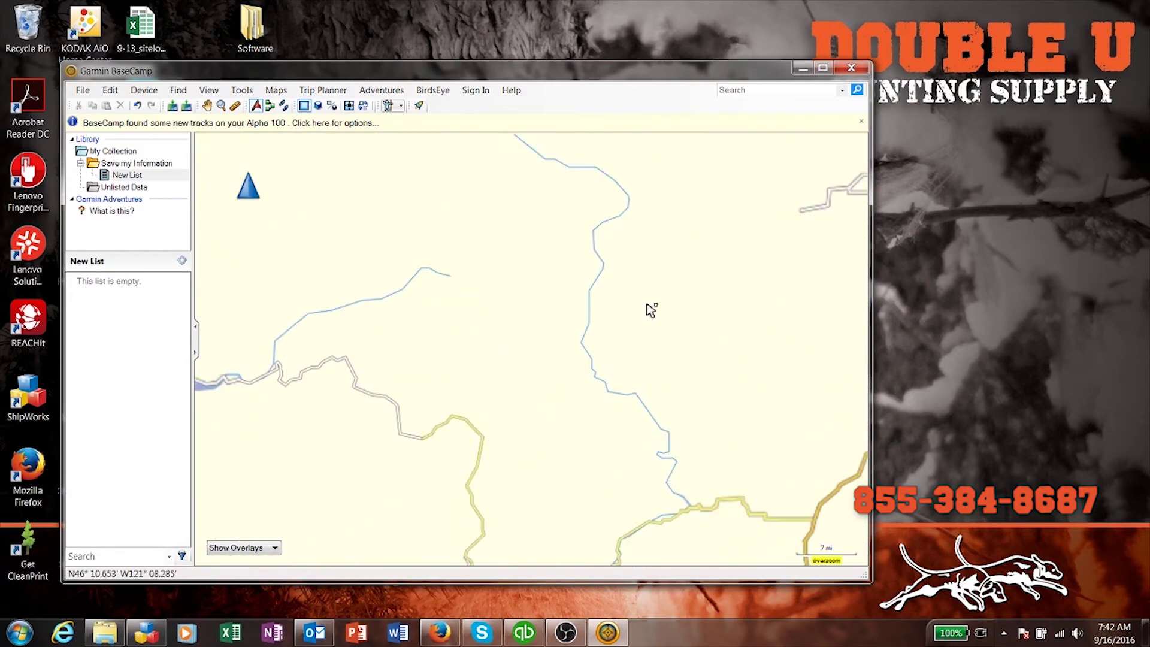
{"action": "right_click", "coordinate": [606, 436]}
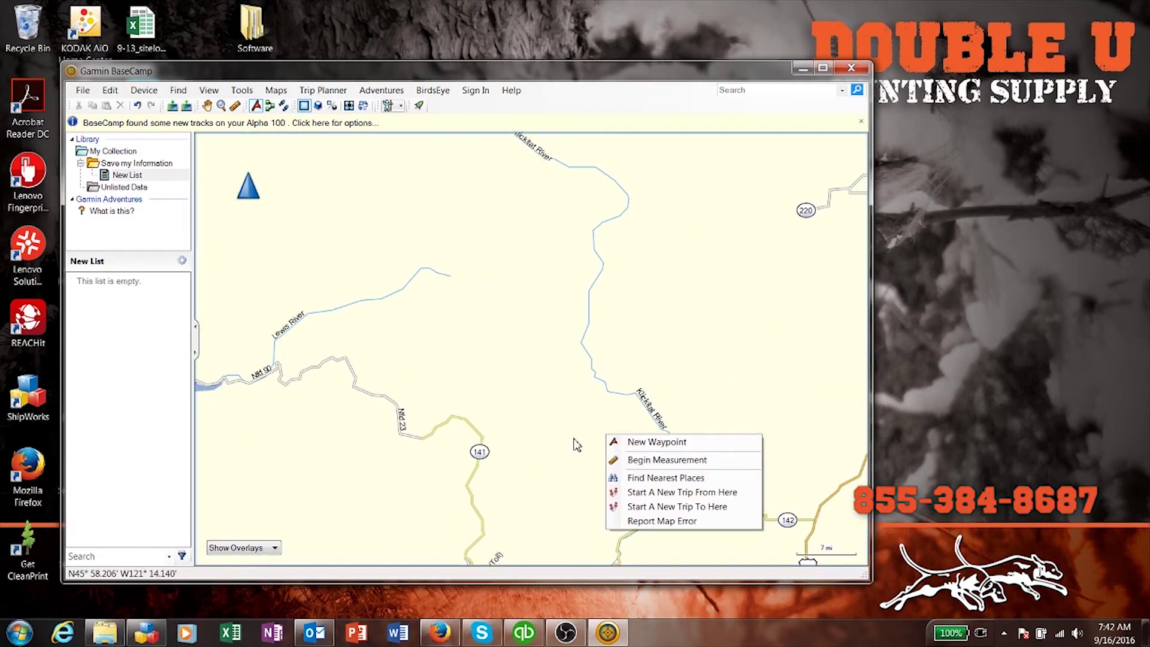
{"action": "left_click", "coordinate": [653, 442]}
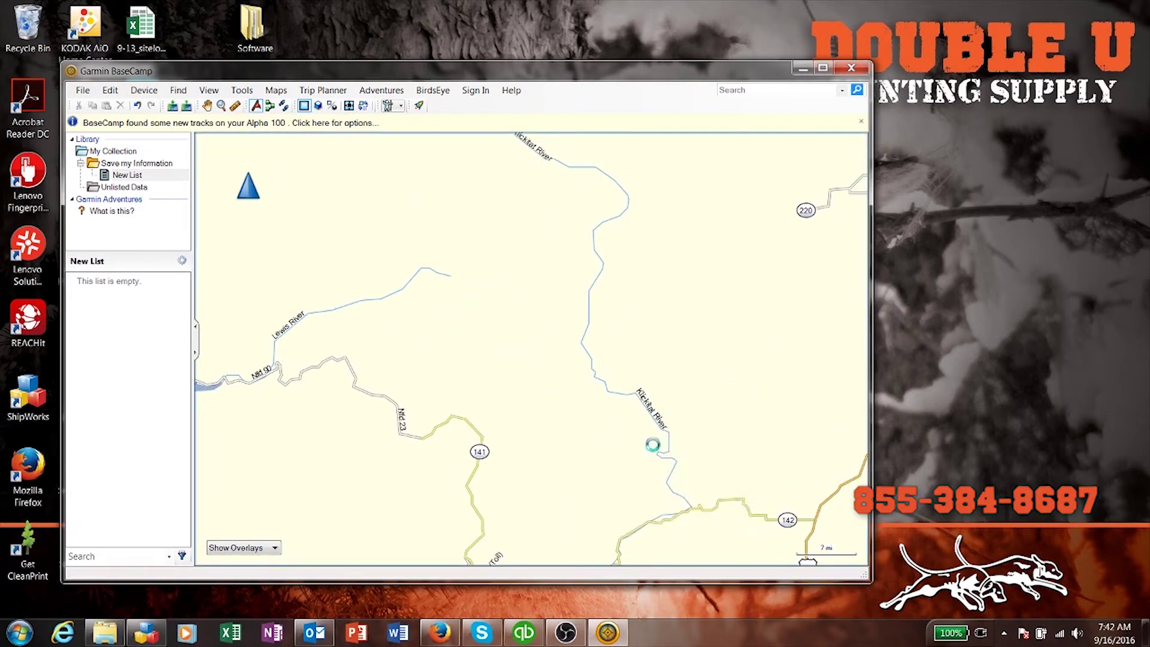
Rename waypoint 001 to 'New Waypoint' and view it within My Collection
{"action": "double_click", "coordinate": [622, 420]}
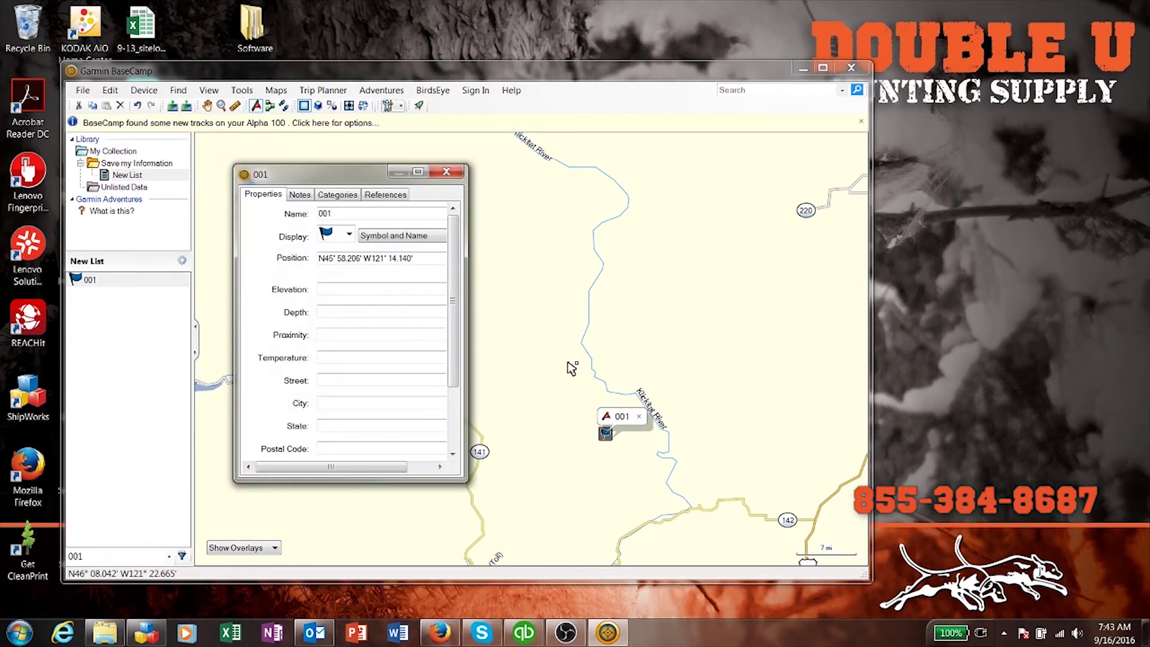
{"action": "double_click", "coordinate": [348, 214]}
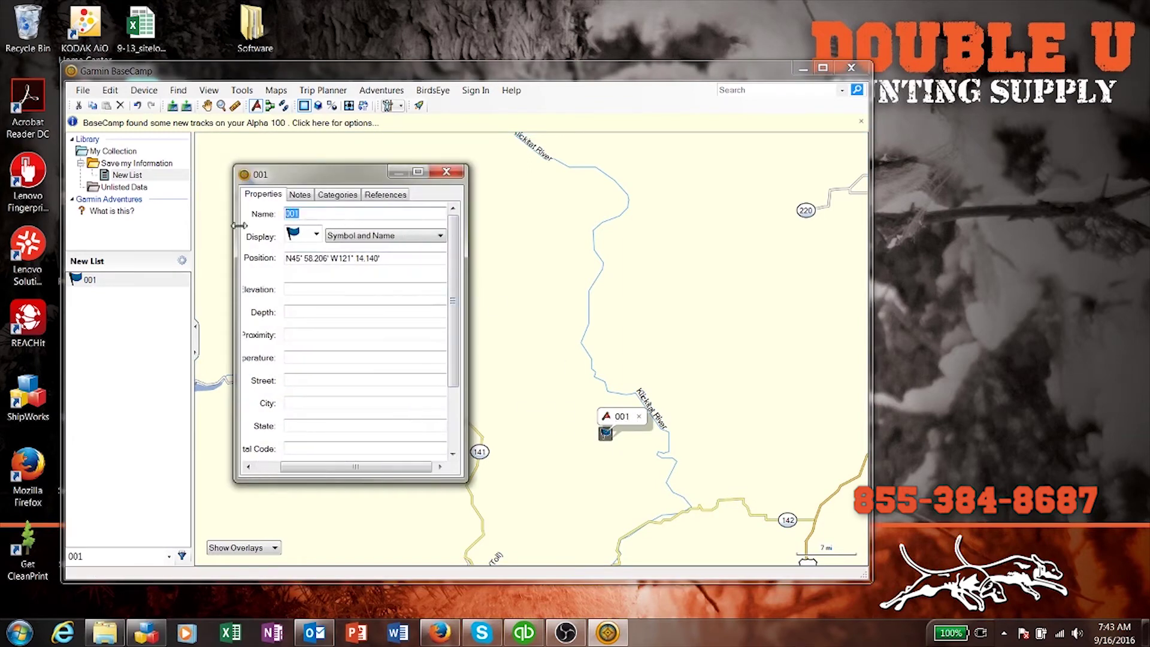
{"action": "key", "text": "BackSpace"}
{"action": "type", "text": "New We"}
{"action": "key", "text": "BackSpace"}
{"action": "type", "text": "aypoint"}
{"action": "key", "text": "Tab"}
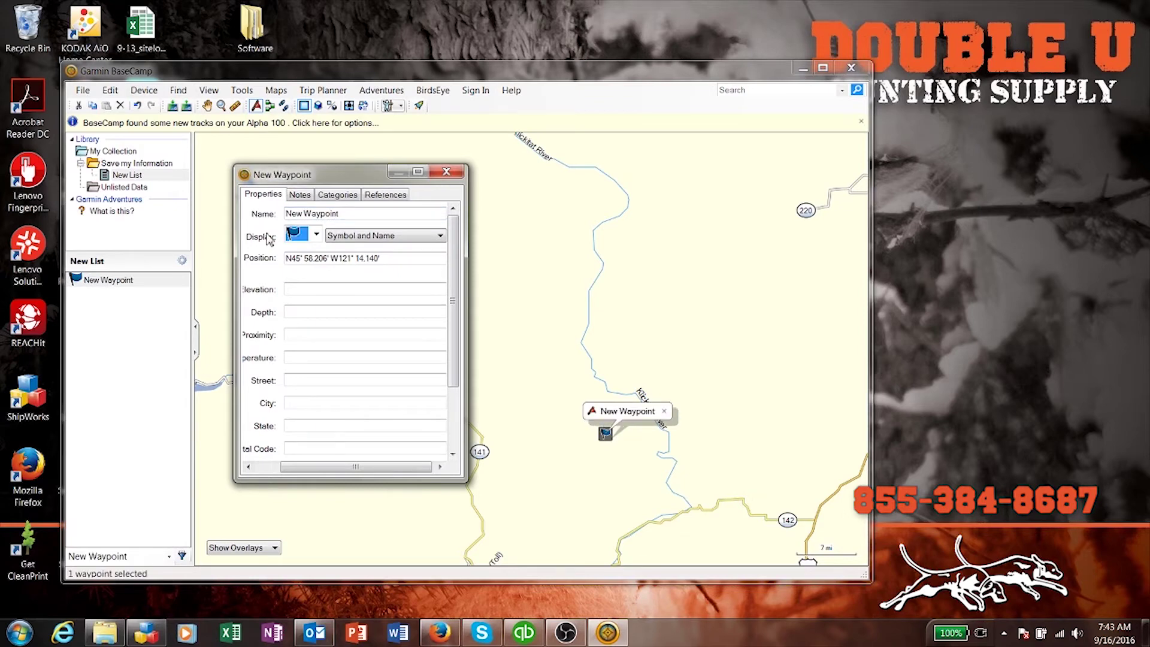
{"action": "left_click", "coordinate": [447, 173]}
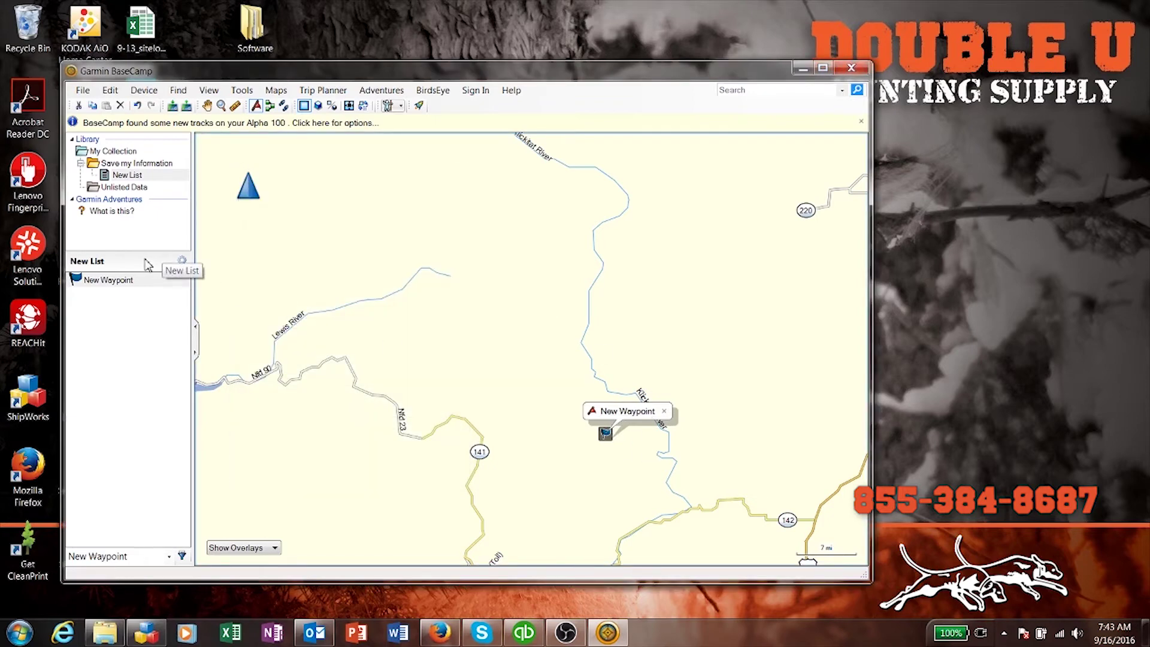
{"action": "left_click", "coordinate": [126, 164]}
{"action": "left_click", "coordinate": [117, 153]}
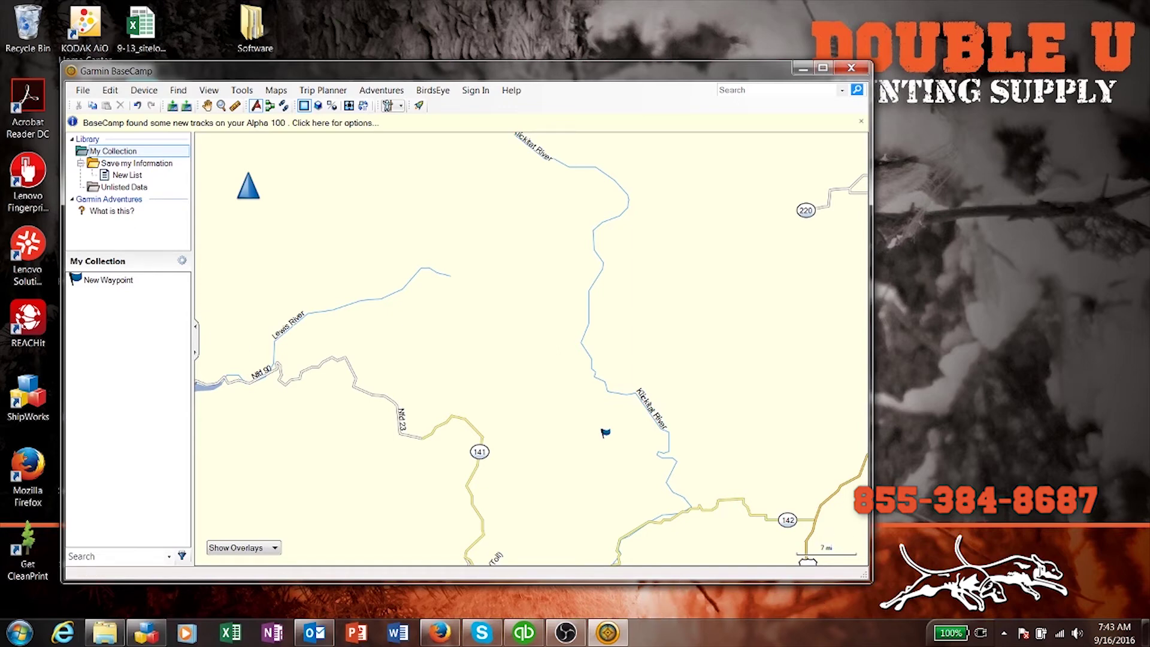
Draw a new 12.3 mi track from near highway 142 up to the waypoint flag
{"action": "left_click", "coordinate": [284, 106]}
{"action": "left_click", "coordinate": [659, 516]}
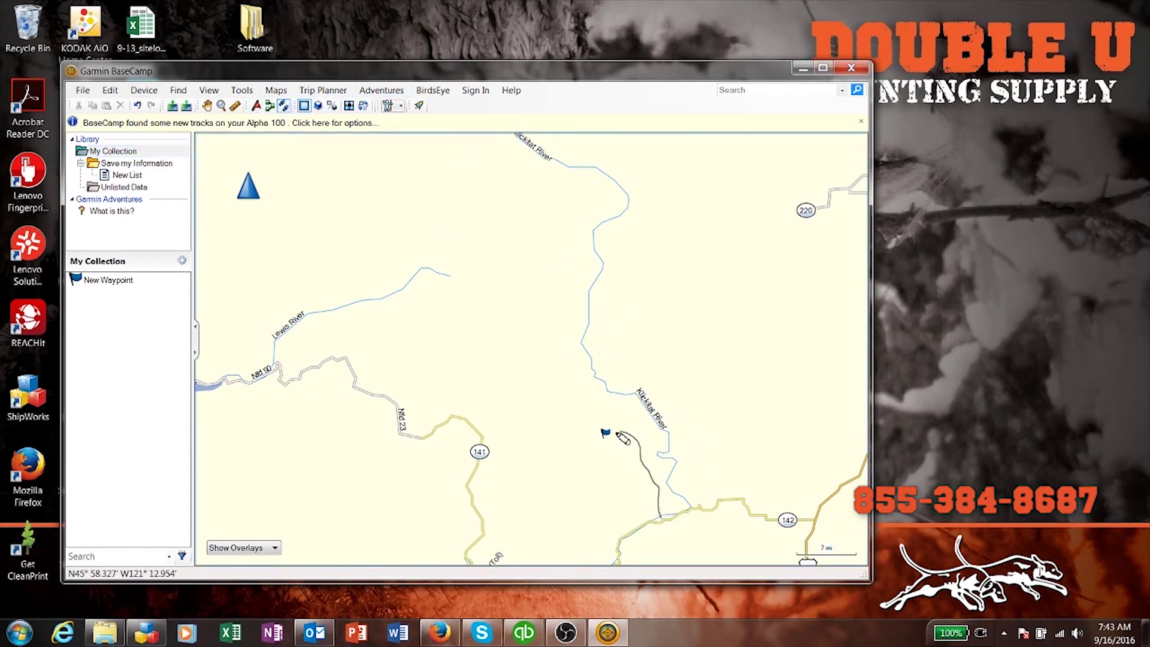
{"action": "double_click", "coordinate": [614, 432]}
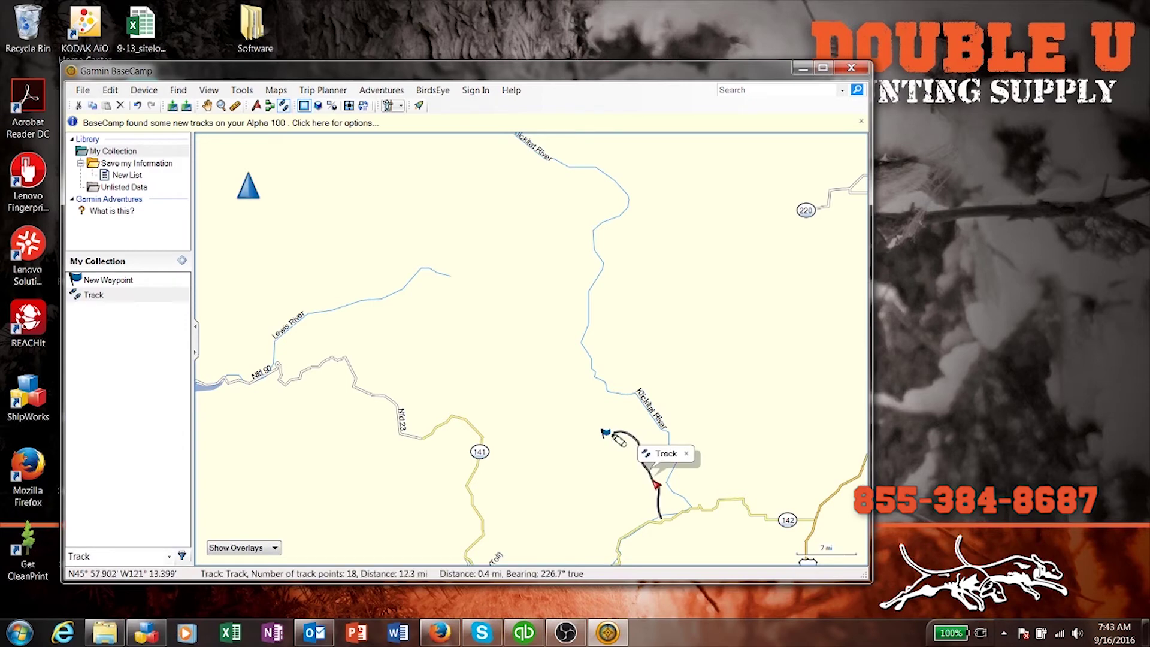
Rename the new track from 'Track' to 'Logging Road' and close its properties
{"action": "double_click", "coordinate": [674, 460]}
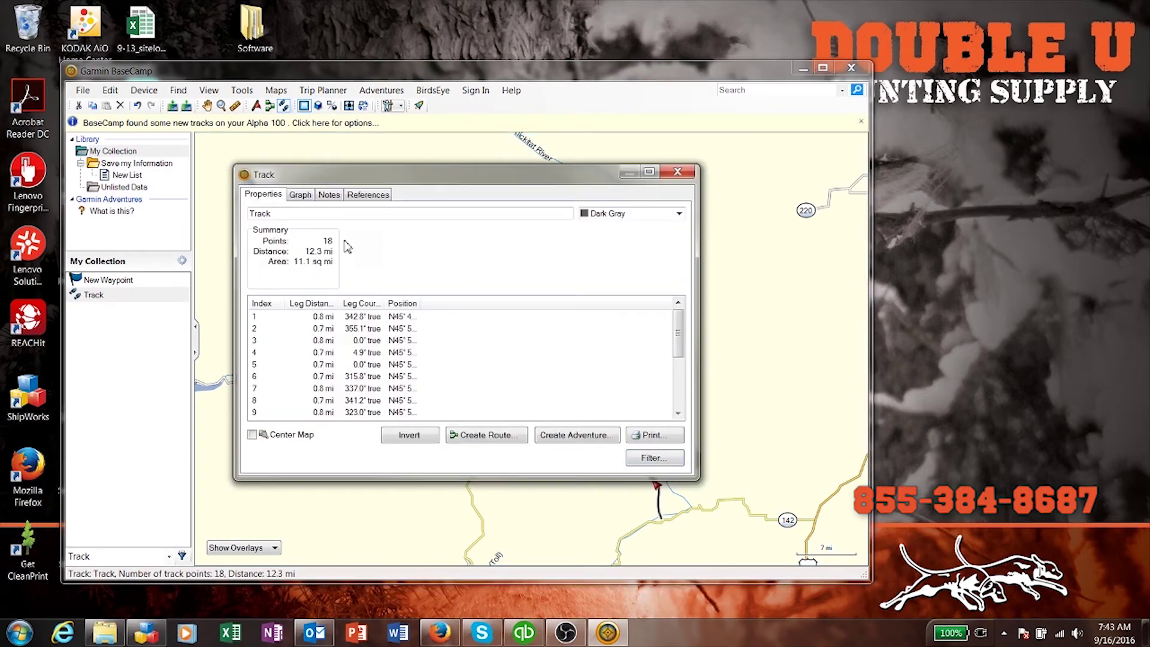
{"action": "left_click", "coordinate": [295, 214]}
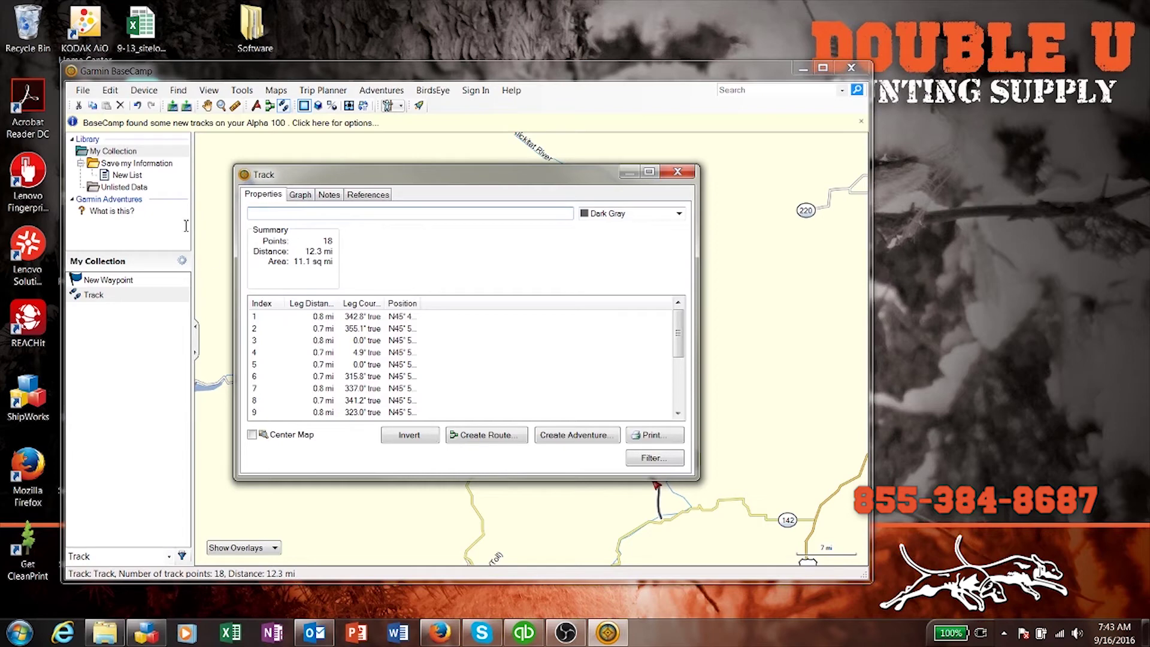
{"action": "key", "text": "ctrl+a"}
{"action": "key", "text": "Home"}
{"action": "type", "text": "Logging Road"}
{"action": "key", "text": "Delete"}
{"action": "key", "text": "Delete"}
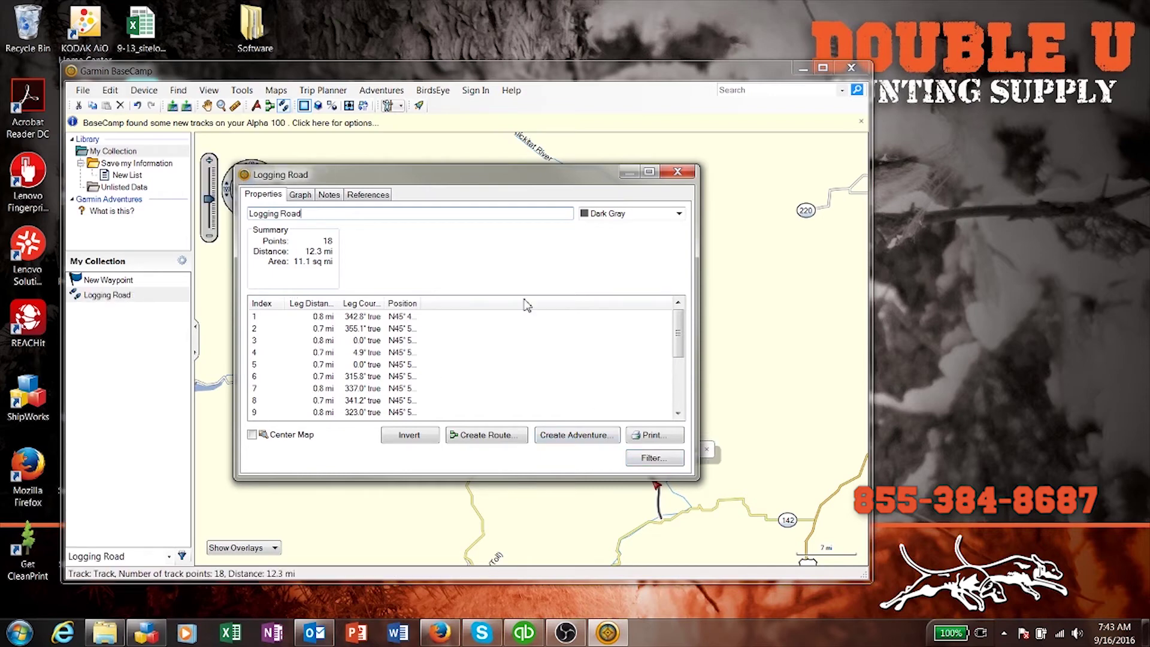
{"action": "left_click", "coordinate": [677, 171]}
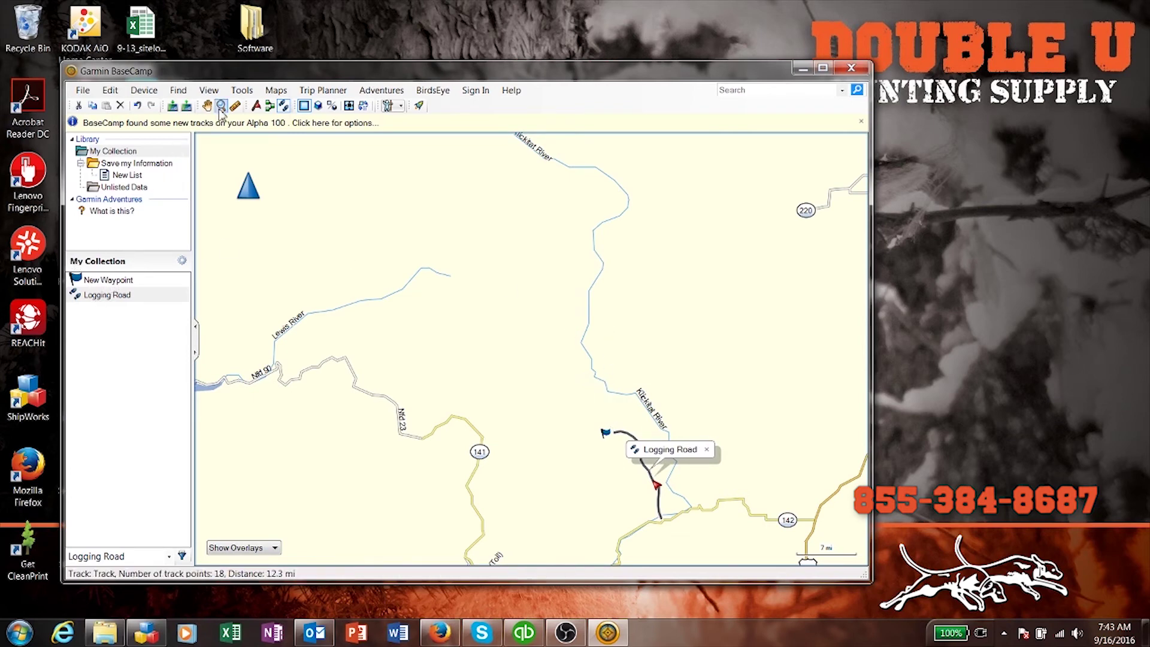
{"action": "left_click", "coordinate": [271, 106]}
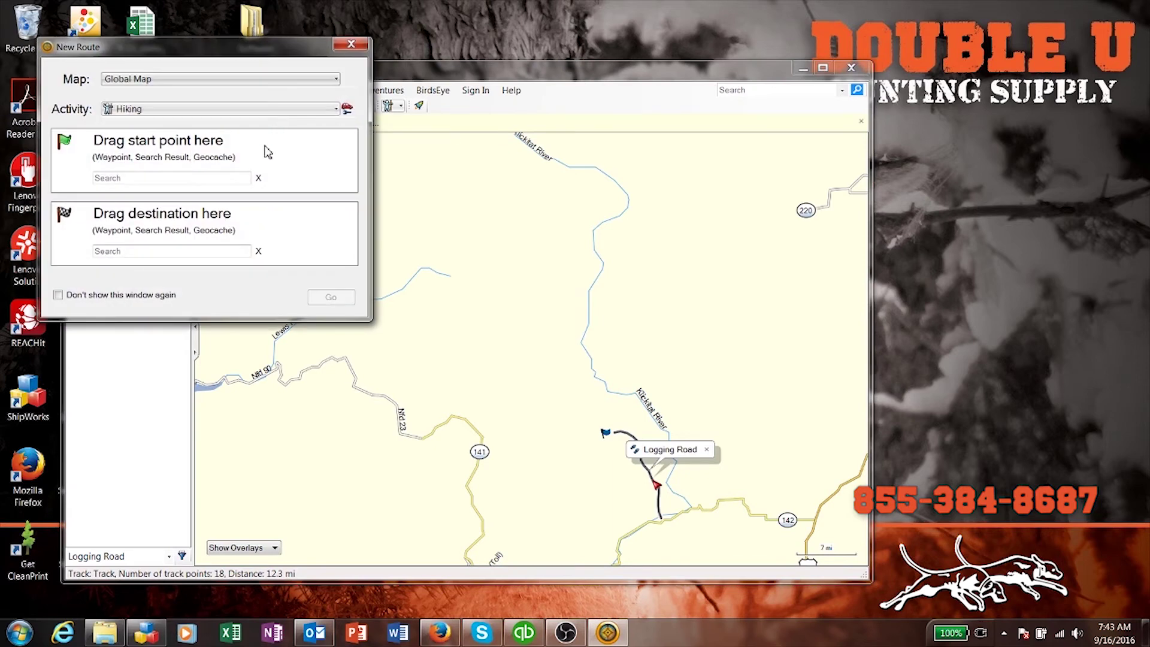
{"action": "left_click", "coordinate": [351, 46]}
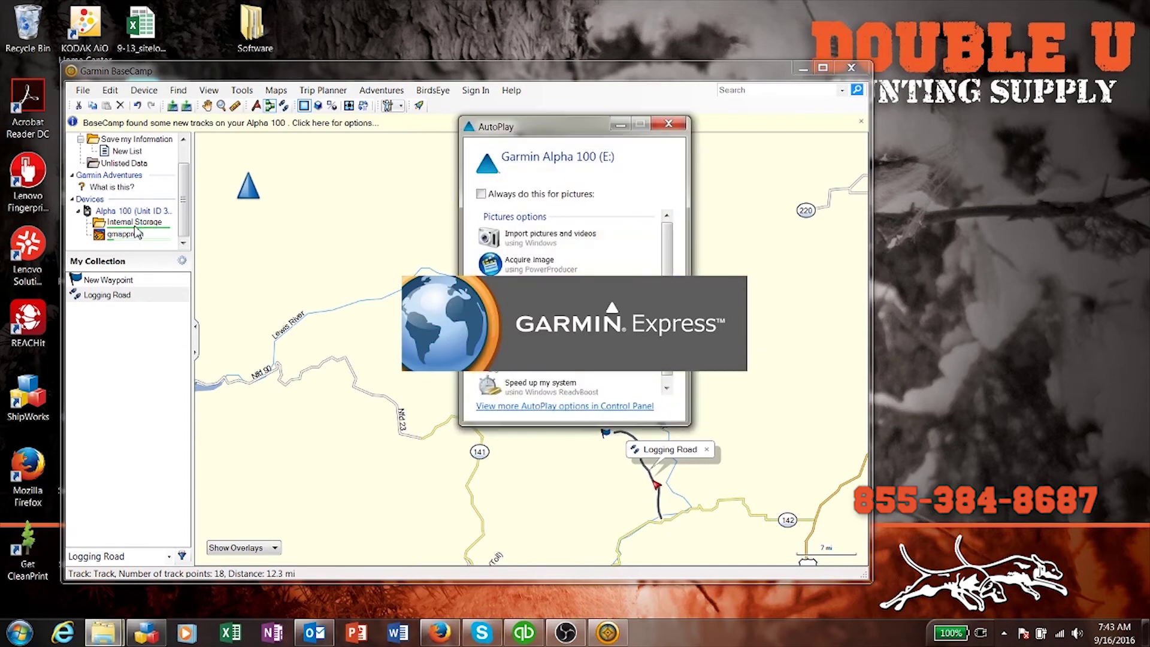
Dismiss the Alpha 100 AutoPlay prompt and close Garmin Express
{"action": "left_click", "coordinate": [668, 132]}
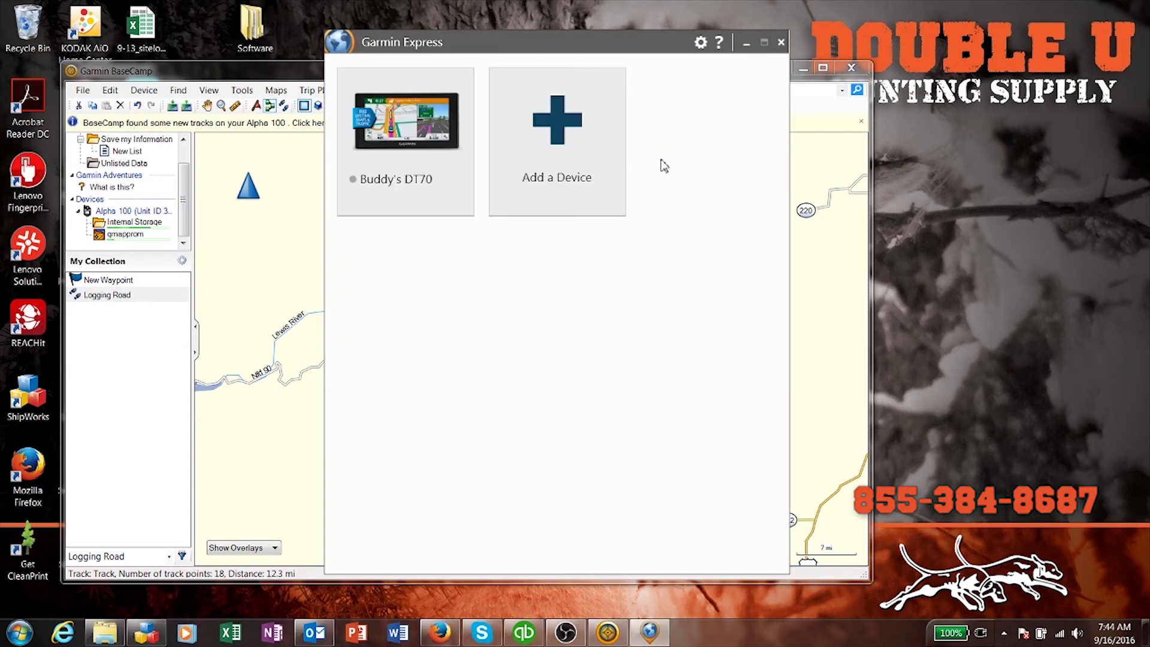
{"action": "left_click", "coordinate": [781, 42]}
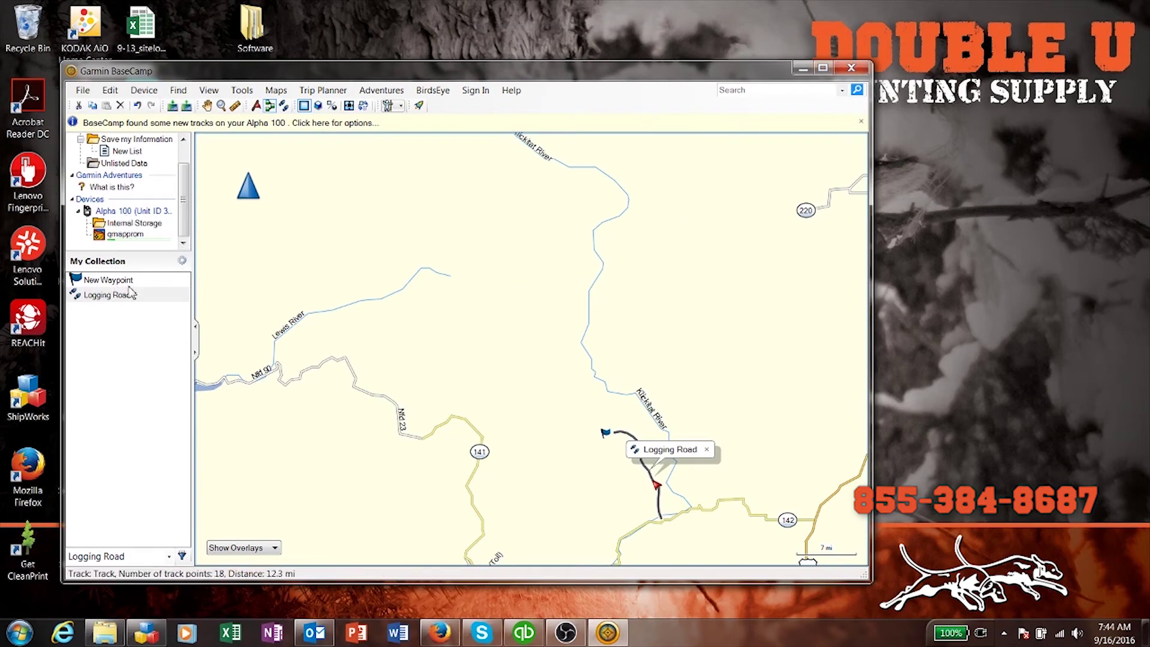
Copy New Waypoint and Logging Road onto the Alpha 100 Internal Storage
{"action": "left_click", "coordinate": [111, 284]}
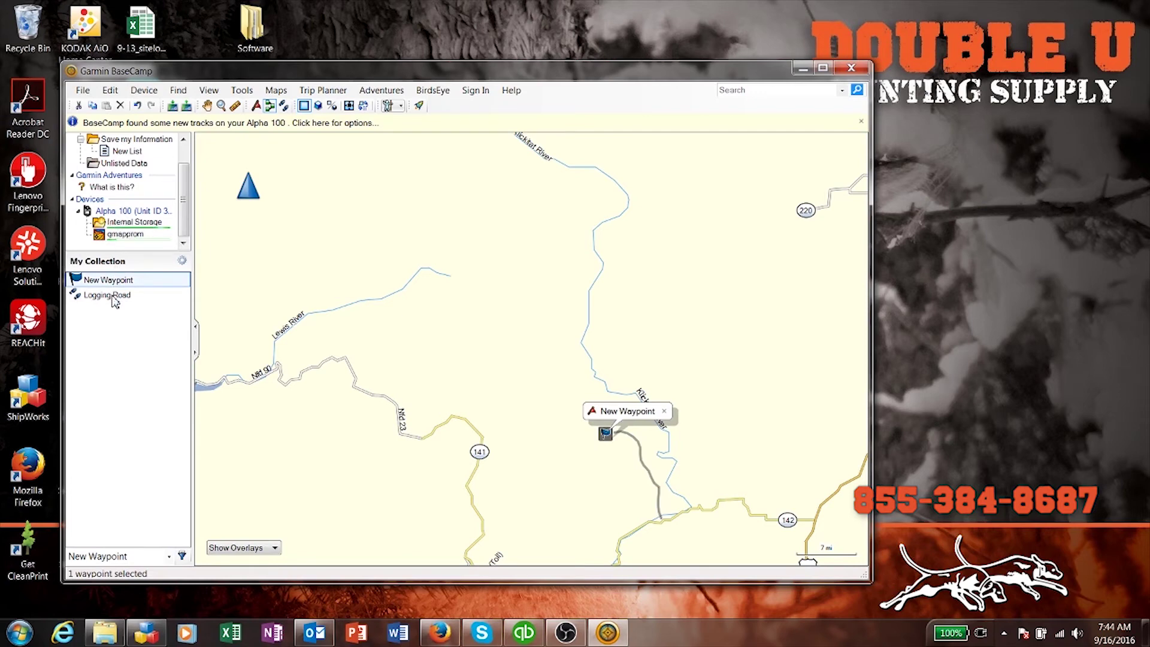
{"action": "left_click_drag", "start_coordinate": [114, 297], "coordinate": [133, 230]}
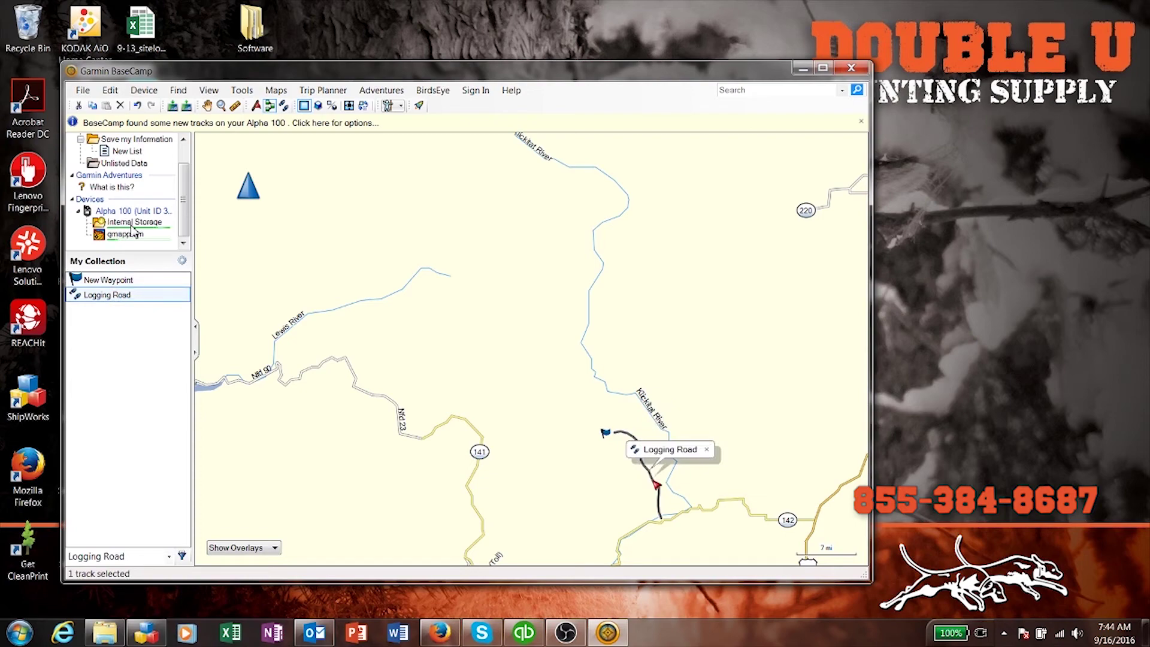
{"action": "left_click", "coordinate": [132, 224]}
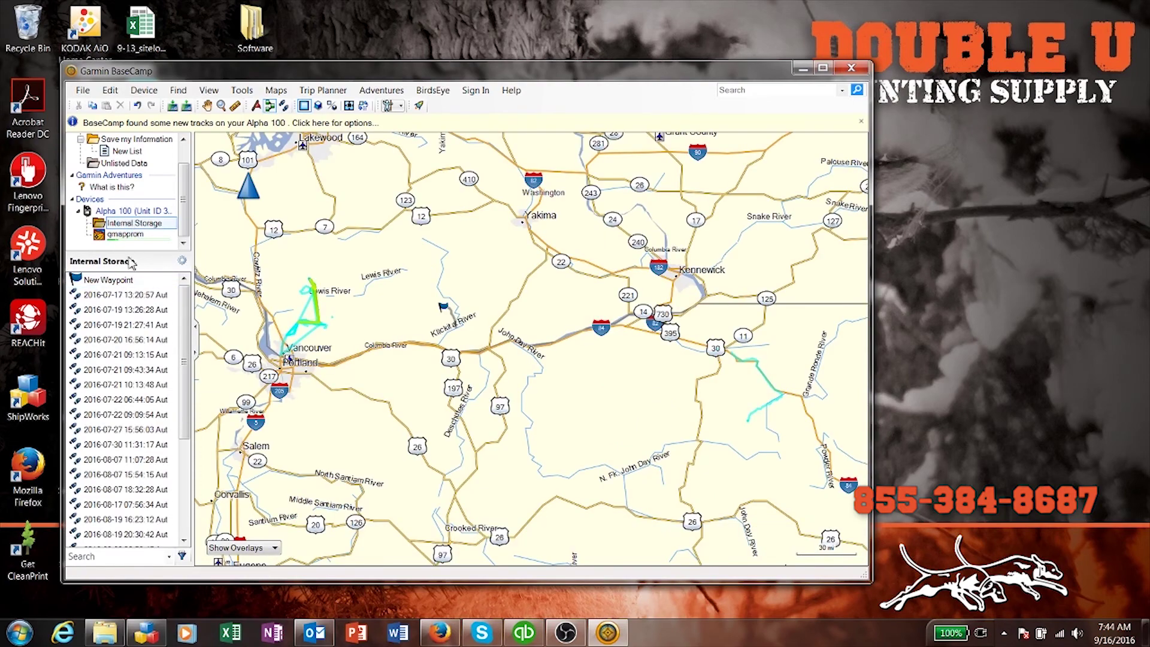
Verify New Waypoint and Logging Road on the device, then show the Shelby and earliest dog tracks
{"action": "left_click", "coordinate": [99, 280]}
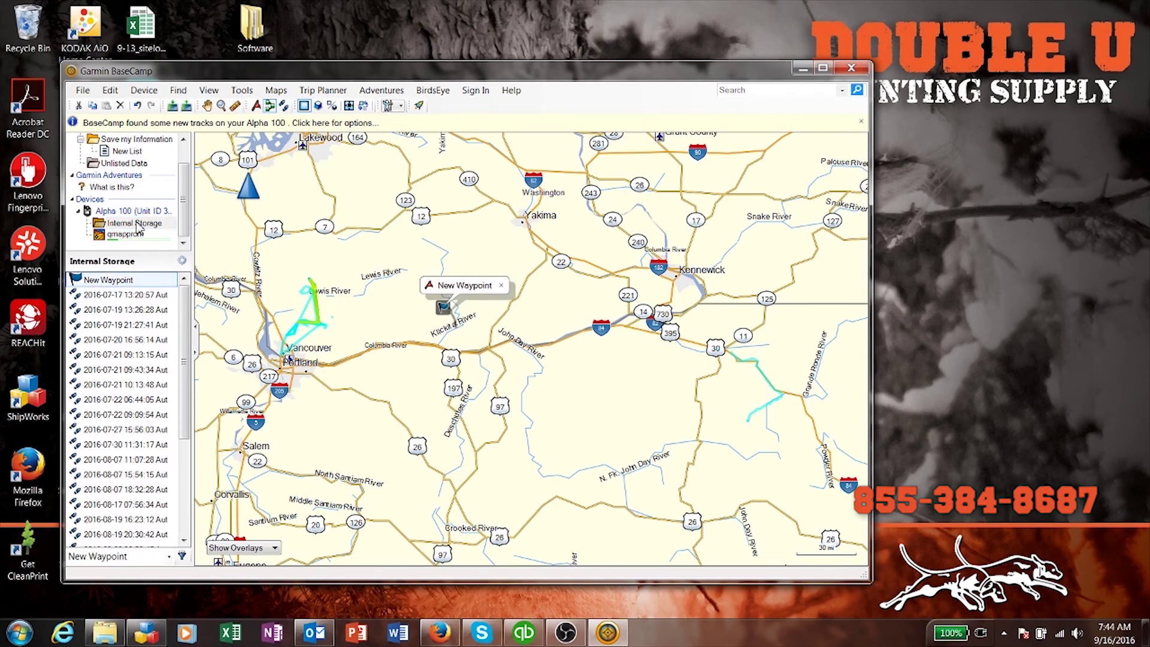
{"action": "left_click_drag", "start_coordinate": [185, 325], "coordinate": [187, 421]}
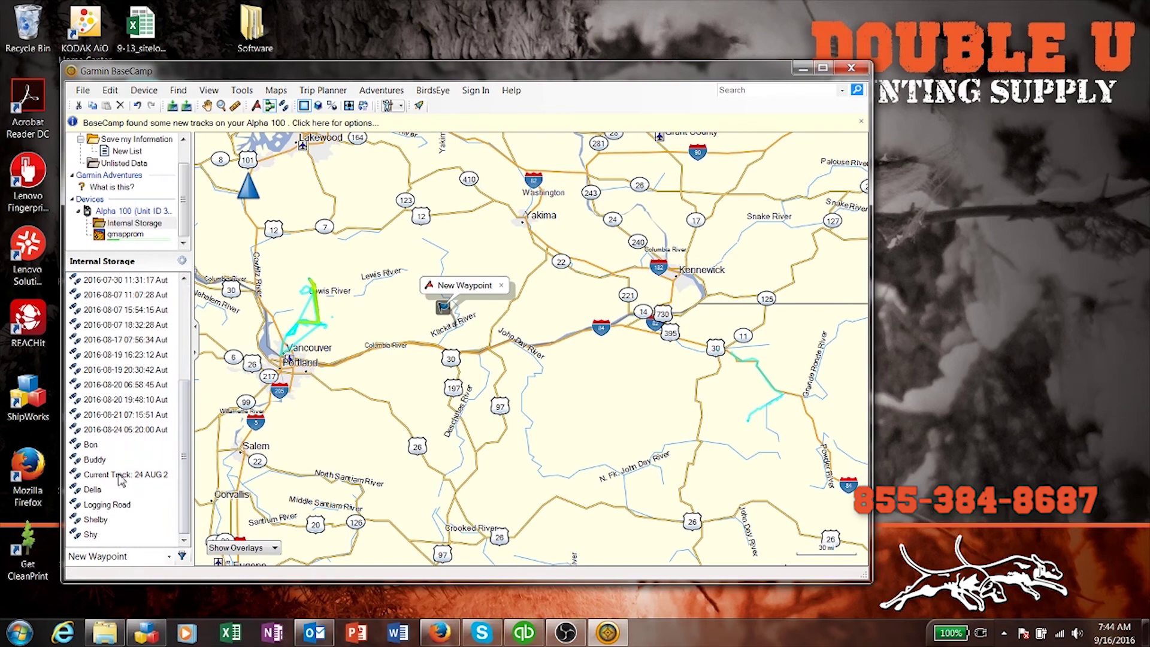
{"action": "left_click", "coordinate": [122, 507]}
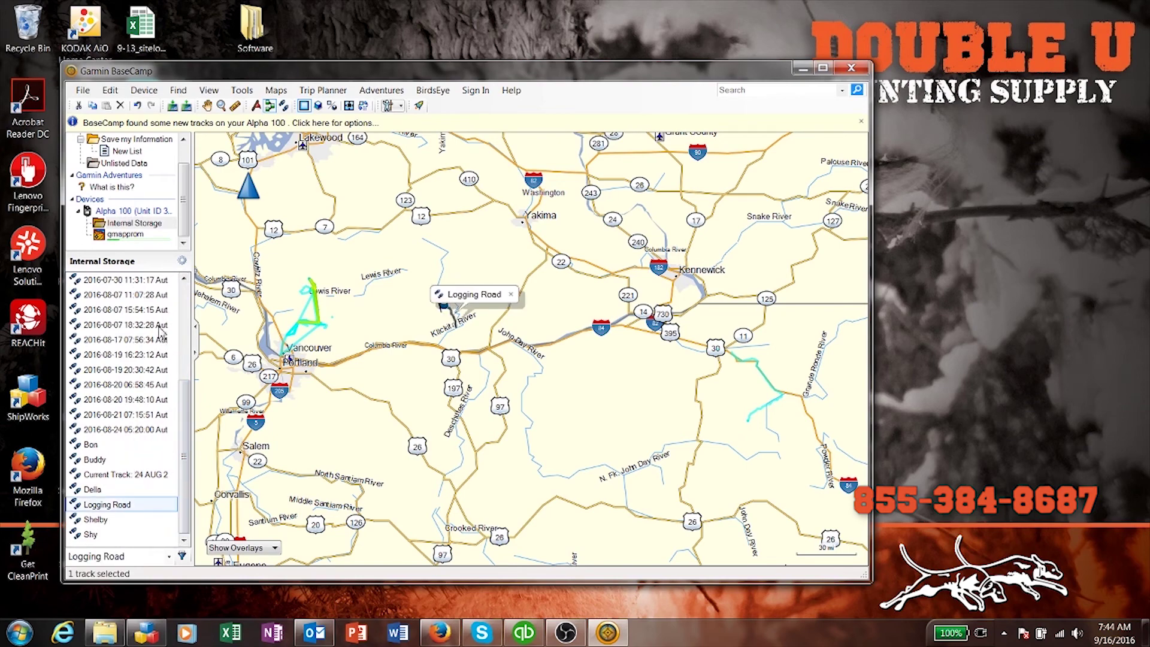
{"action": "left_click", "coordinate": [96, 517]}
{"action": "scroll", "coordinate": [111, 466], "scroll_direction": "up", "scroll_amount": 4}
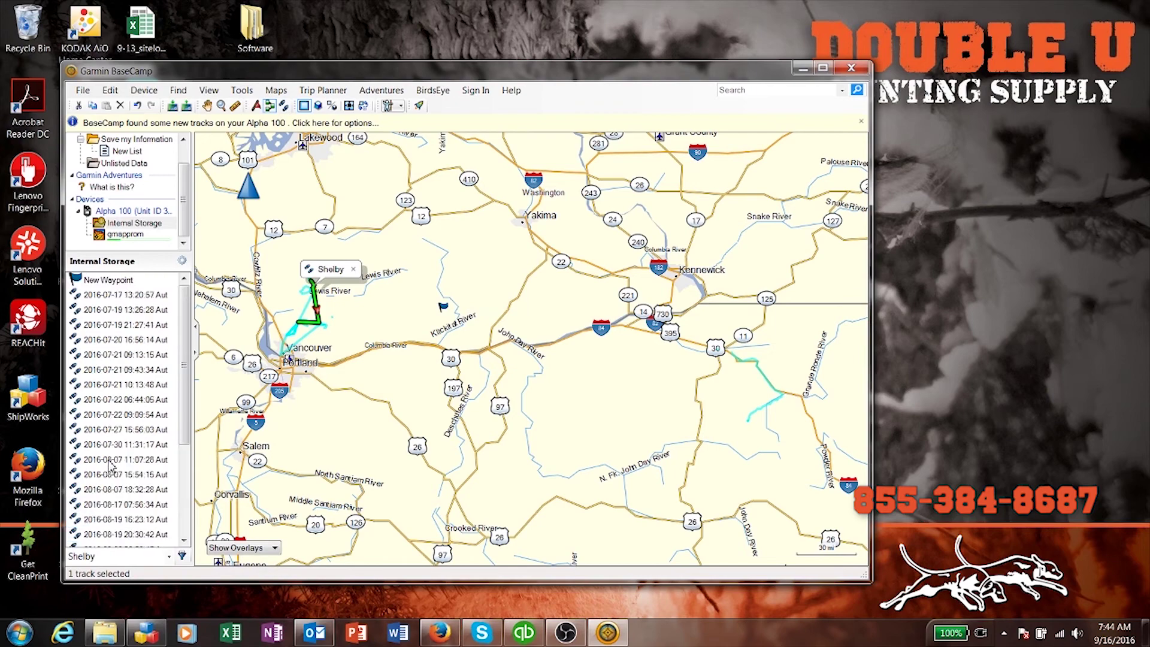
{"action": "scroll", "coordinate": [110, 281], "scroll_direction": "down", "scroll_amount": 1}
{"action": "left_click", "coordinate": [111, 282]}
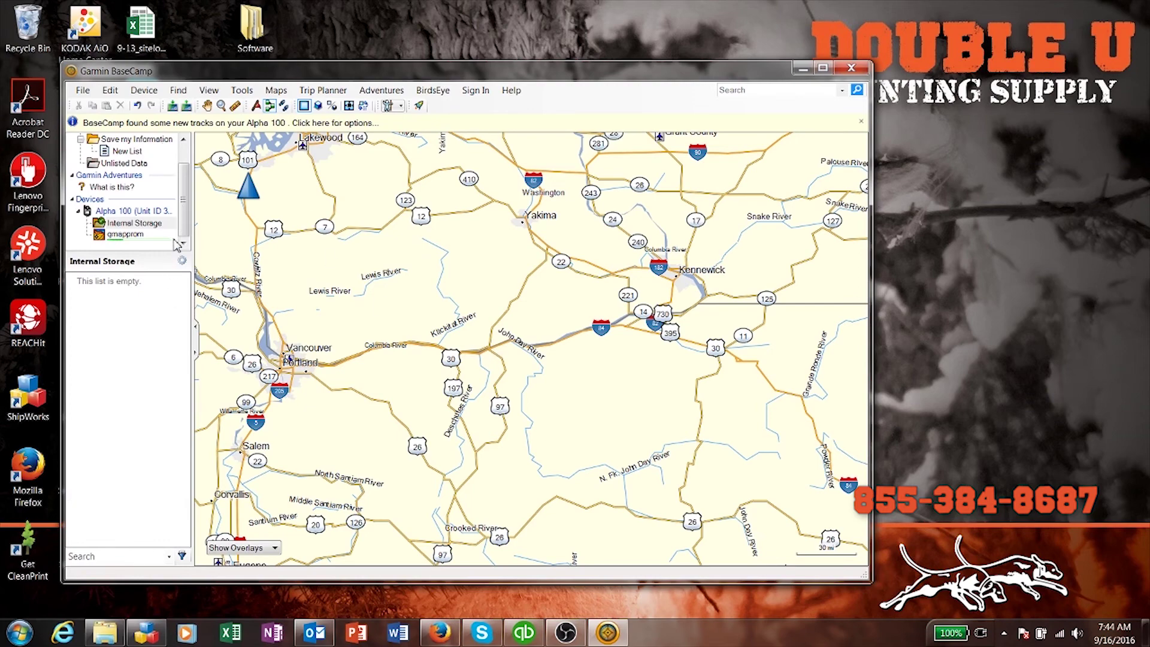
Show the Alpha 100's Device Information: software 5.80, 1.74 GB free of 3.60 GB
{"action": "left_click", "coordinate": [183, 139]}
{"action": "left_click", "coordinate": [183, 139]}
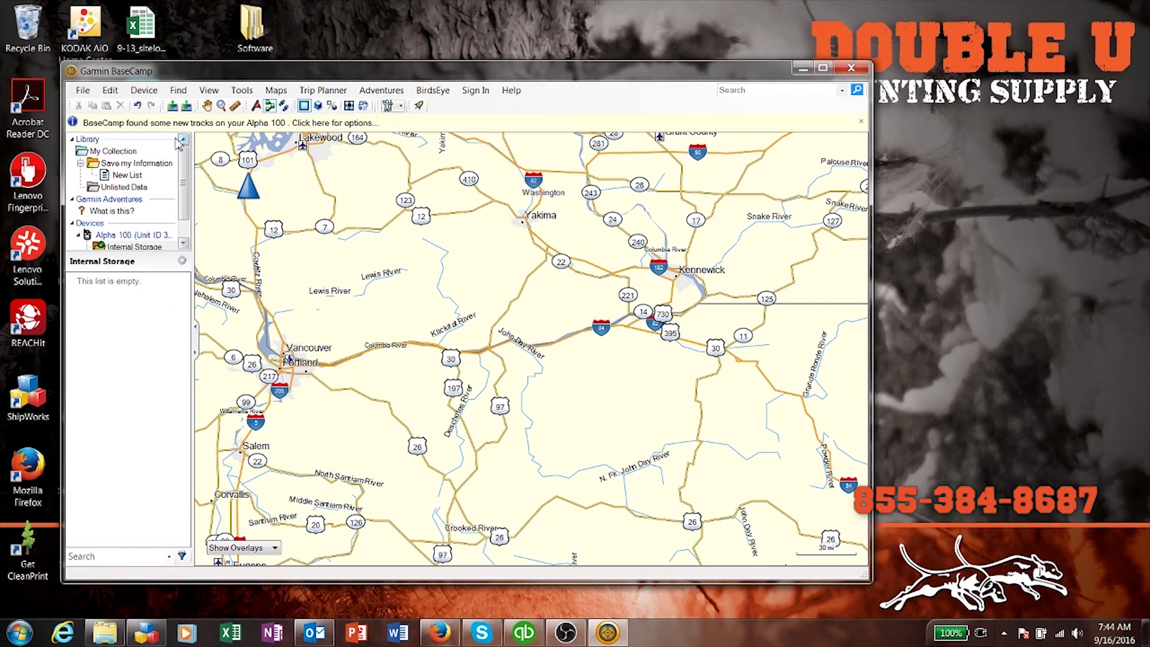
{"action": "left_click", "coordinate": [144, 91]}
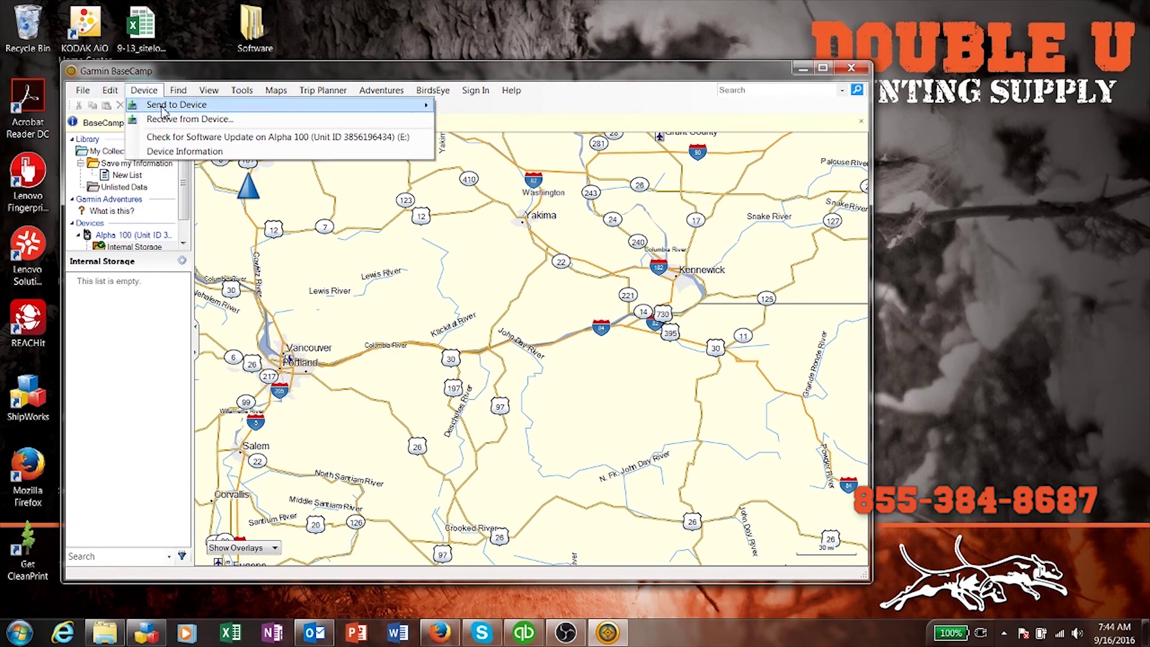
{"action": "left_click", "coordinate": [202, 152]}
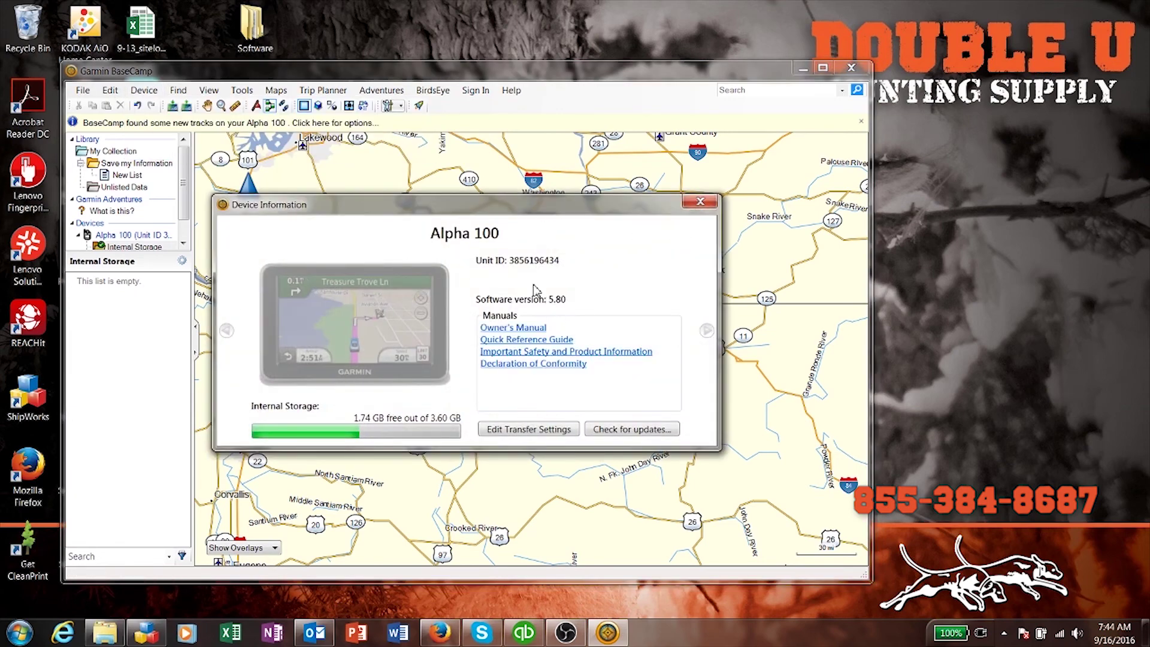